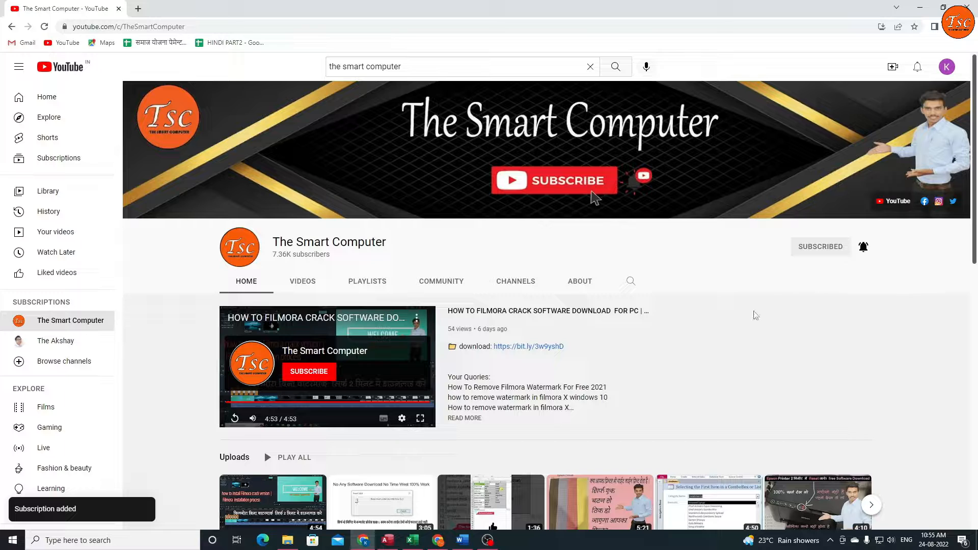
Switch to the part1all_list workbook in Excel and review the ages and joining dates on the AGE & DATE TO DOB sheet.
click(412, 540)
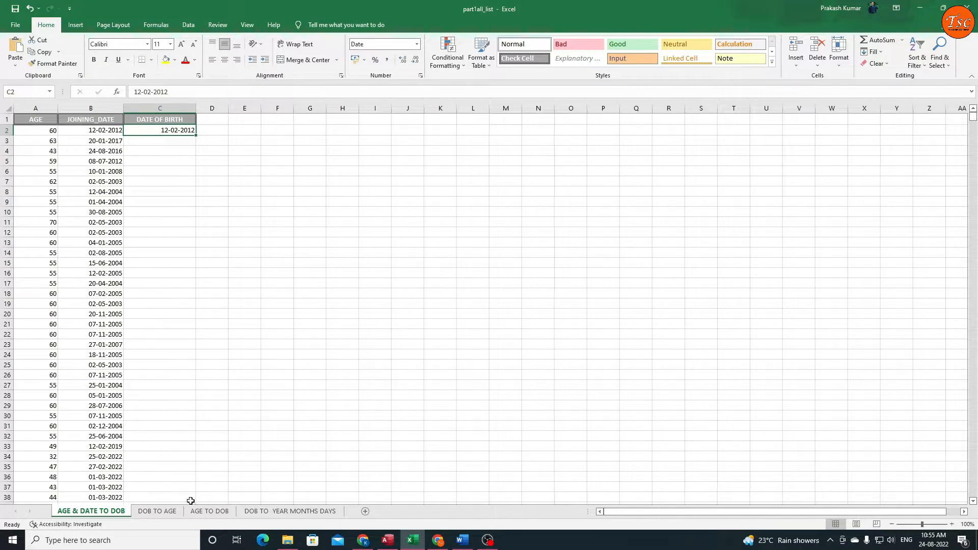
click(207, 512)
click(74, 157)
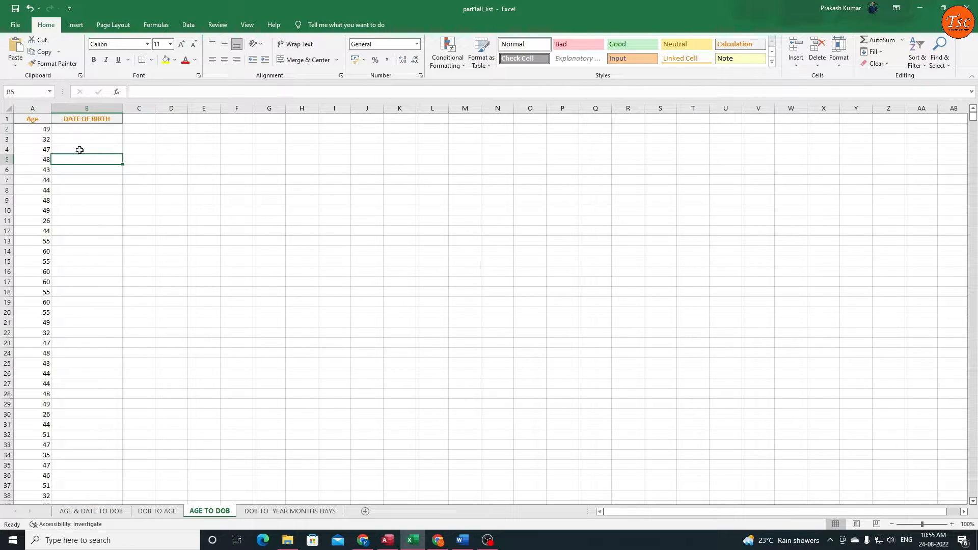
click(107, 514)
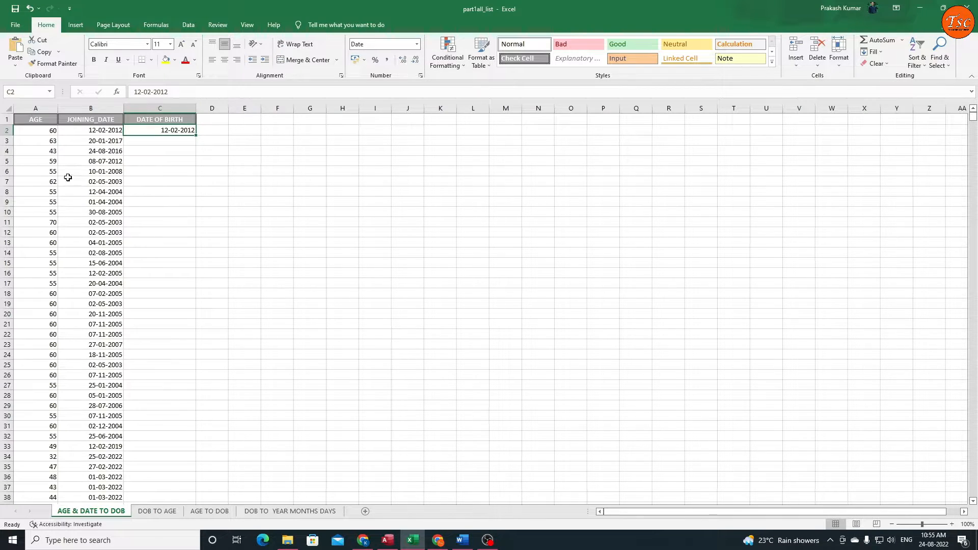
click(48, 131)
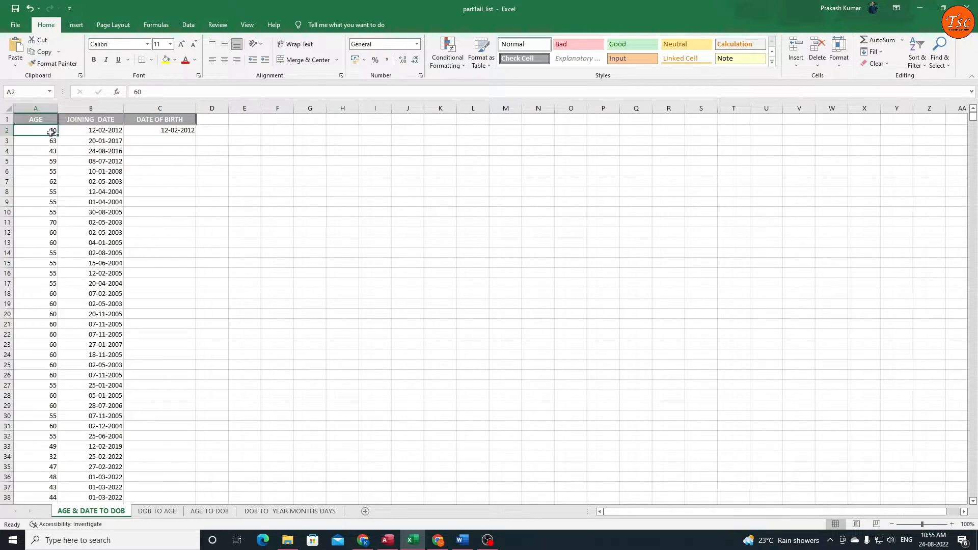
drag(49, 141, 51, 227)
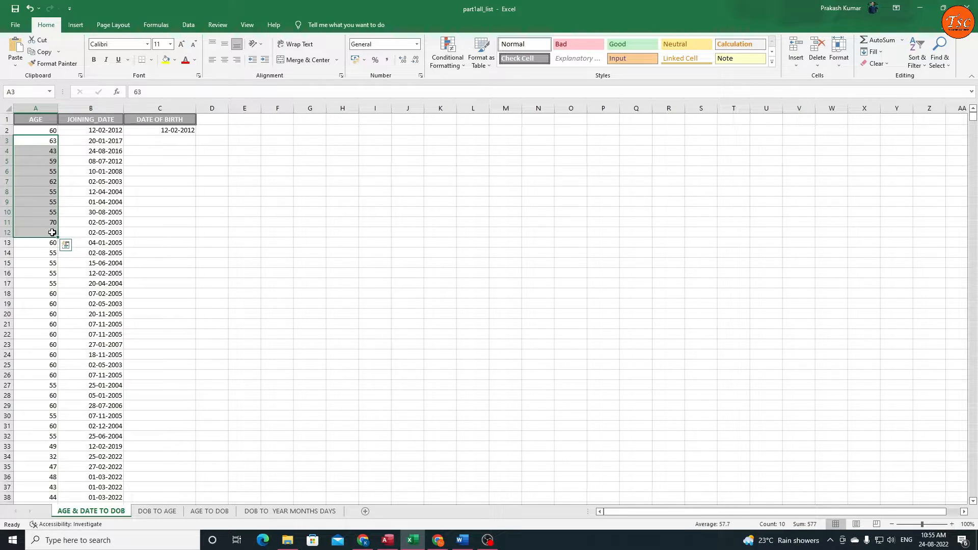
drag(87, 134, 95, 220)
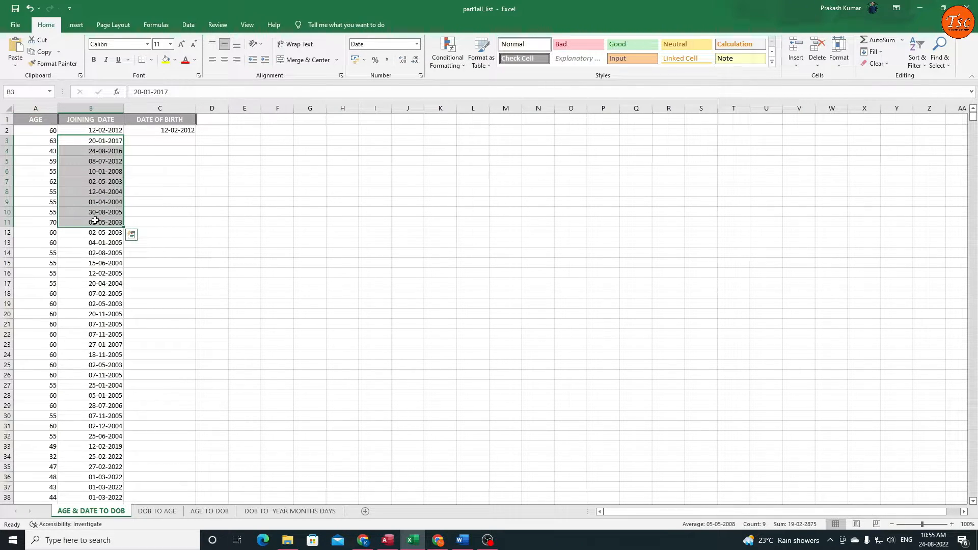
Clear the existing entry from the first DATE OF BIRTH cell, C2.
click(175, 130)
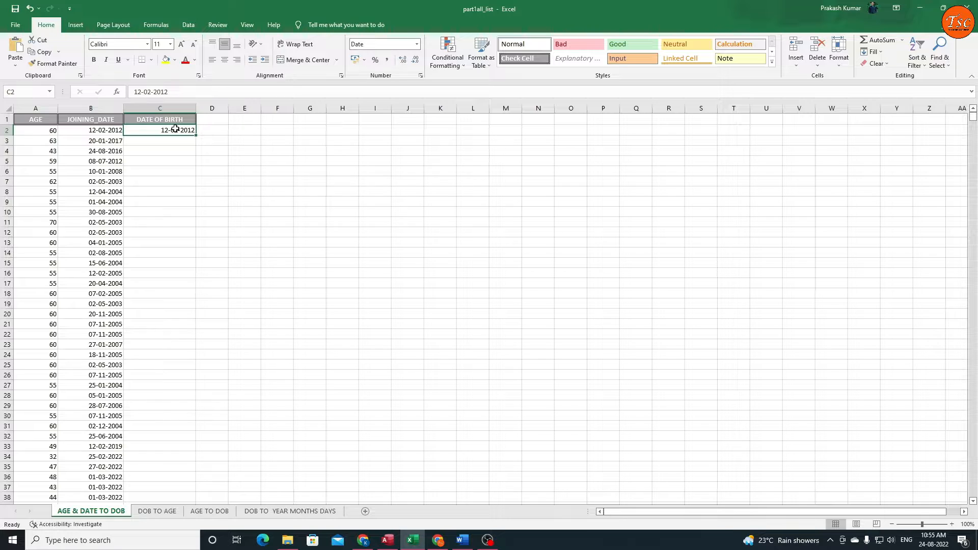
key(Delete)
click(170, 173)
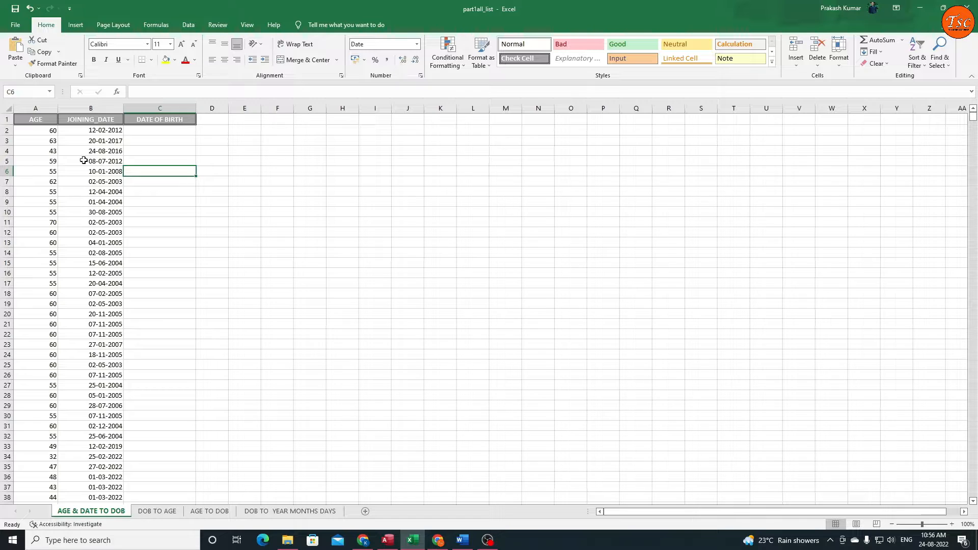
Examine how far the AGE and JOINING_DATE columns extend down the sheet.
scroll(67, 223, down, 1)
scroll(67, 223, up, 1)
click(47, 201)
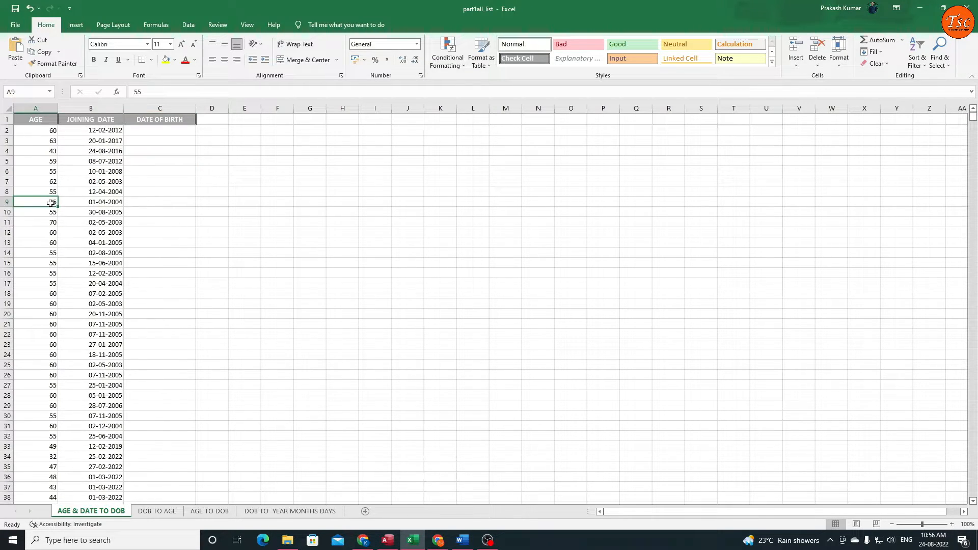
key(ctrl+shift+Down)
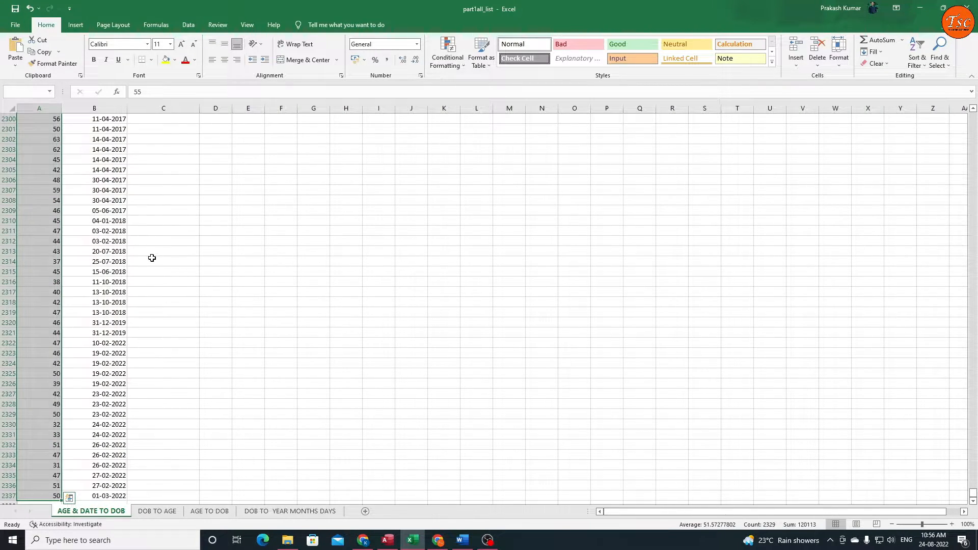
scroll(151, 257, up, 3)
click(122, 260)
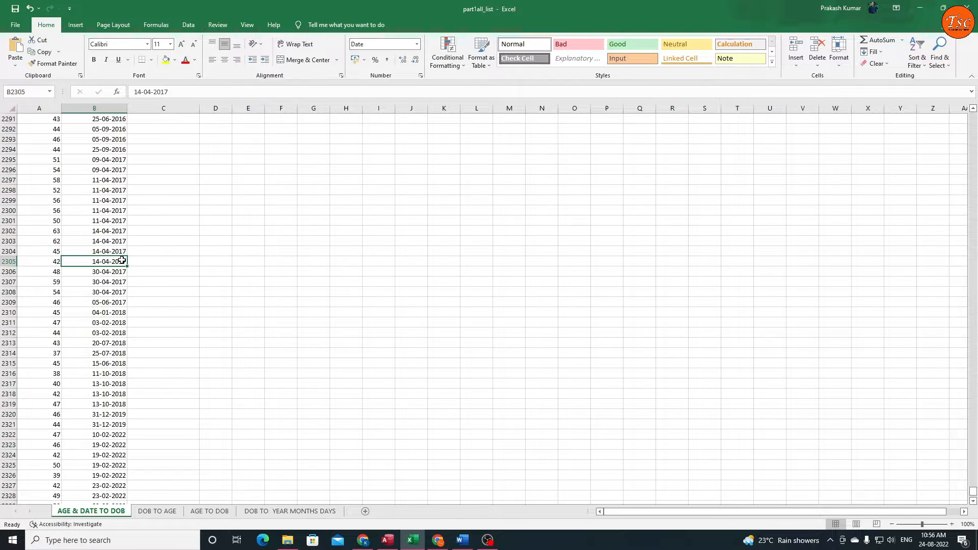
key(ctrl+shift+Up)
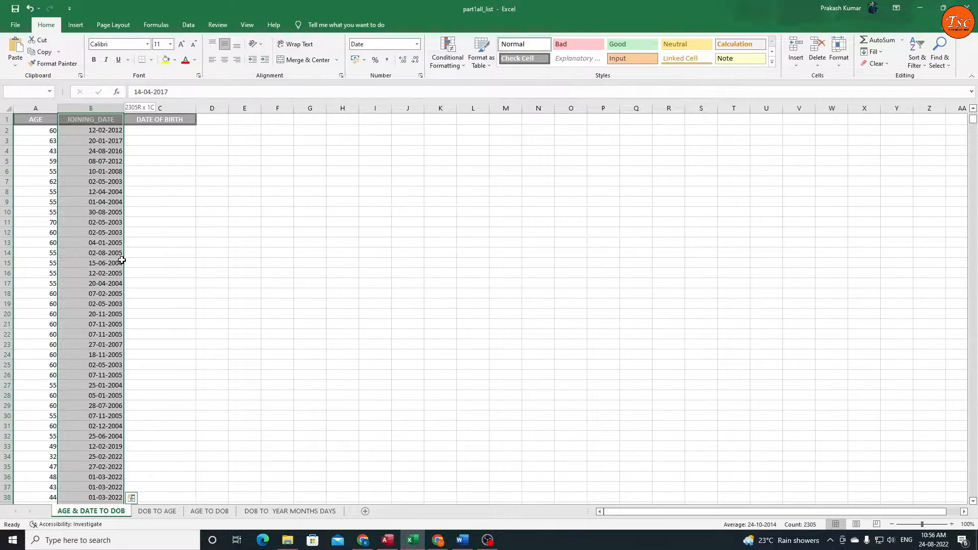
Check the age and joining date of the first record in row 2.
click(142, 133)
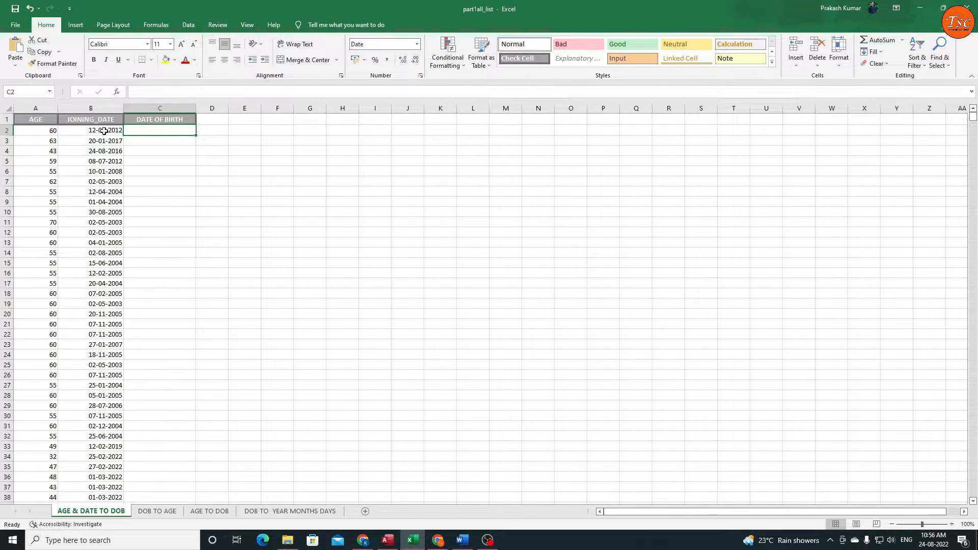
click(42, 134)
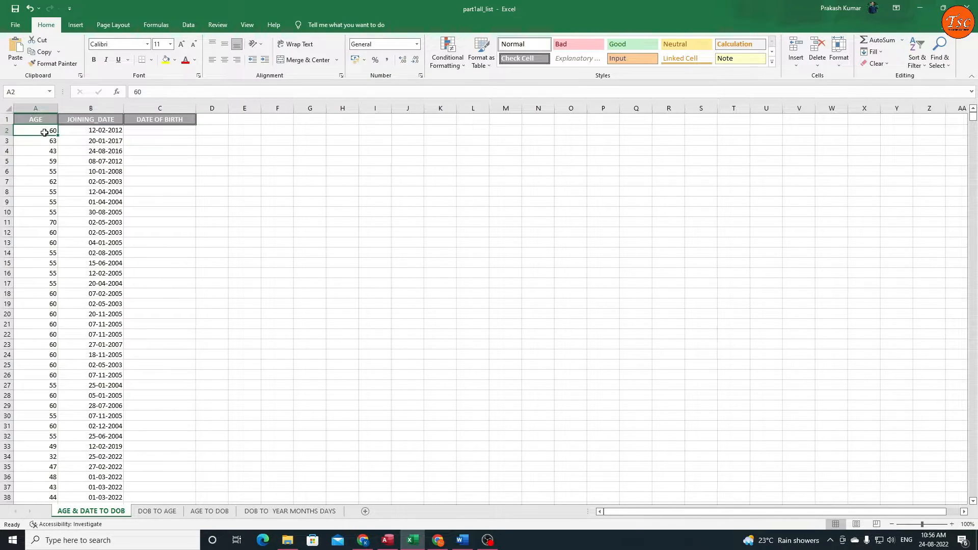
key(Right)
click(47, 131)
click(87, 131)
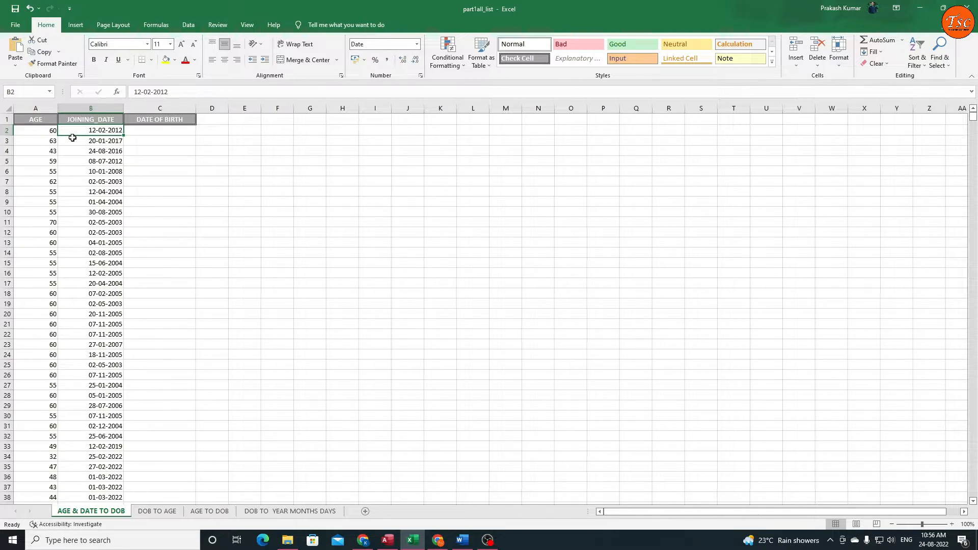
Enter the formula =EDATE(B2,-12*A2) in C2 to calculate the date of birth from joining date and age.
key(Right)
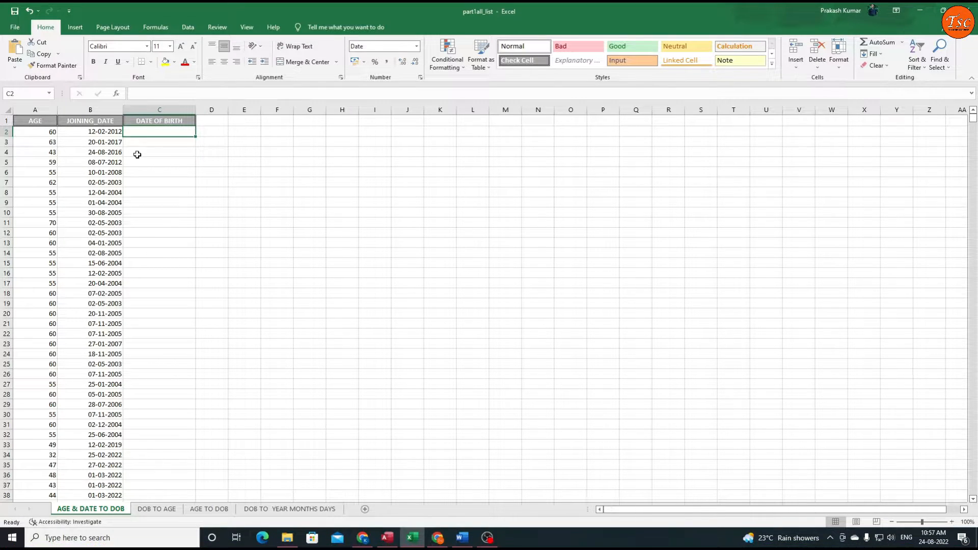
double_click(146, 134)
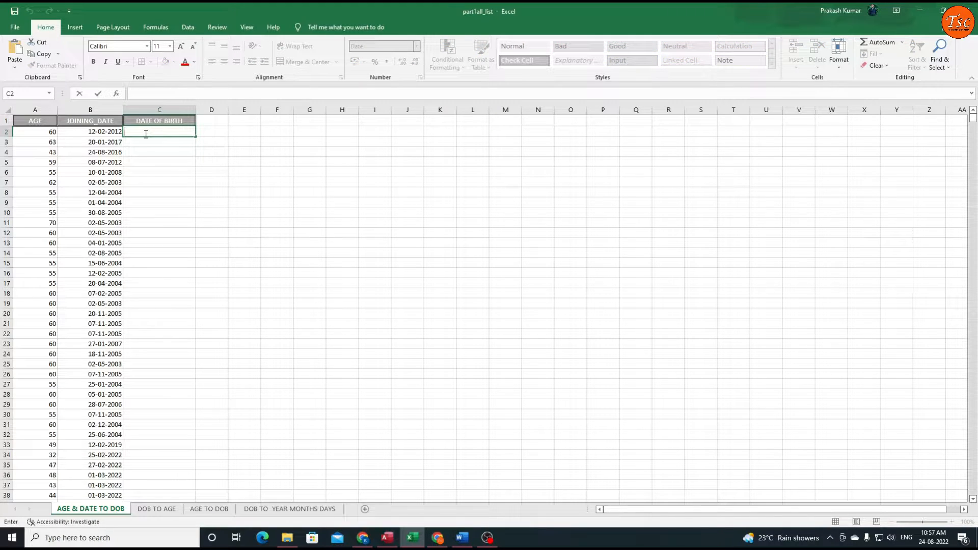
text(=)
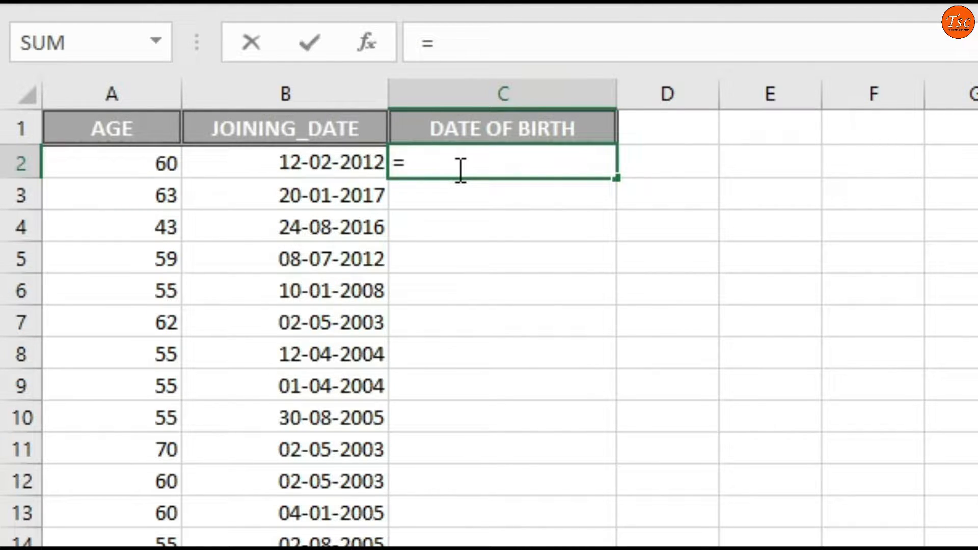
text(EDATE)
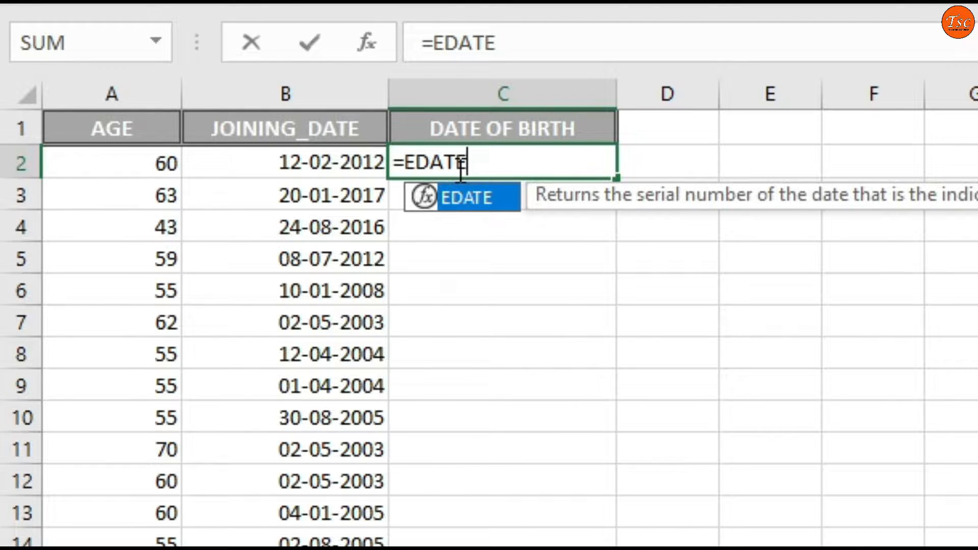
text(()
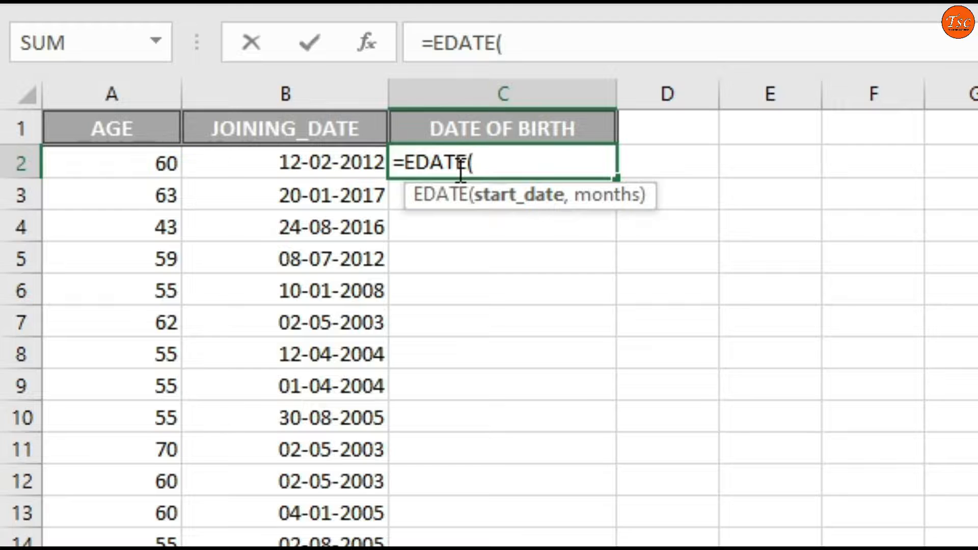
click(345, 156)
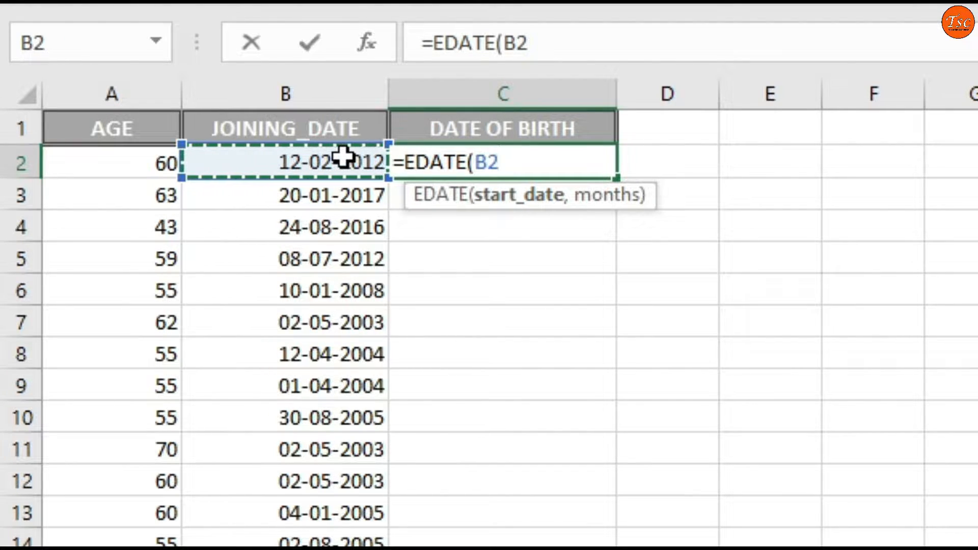
text(,)
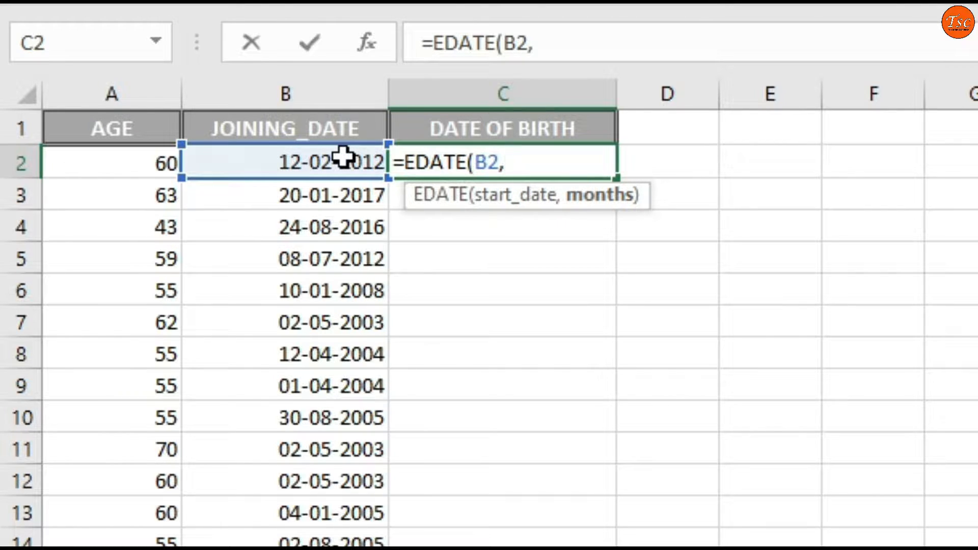
text(-12)
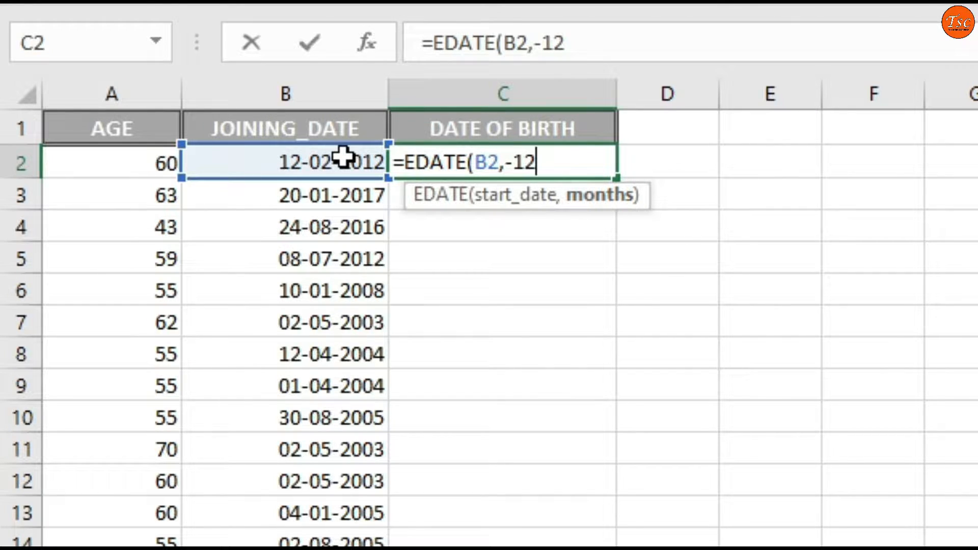
text(*)
click(102, 158)
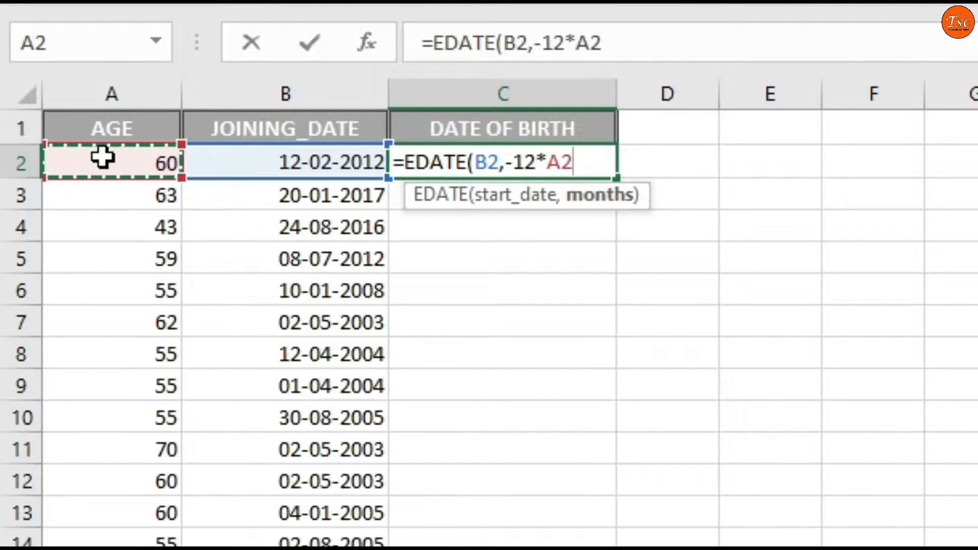
text())
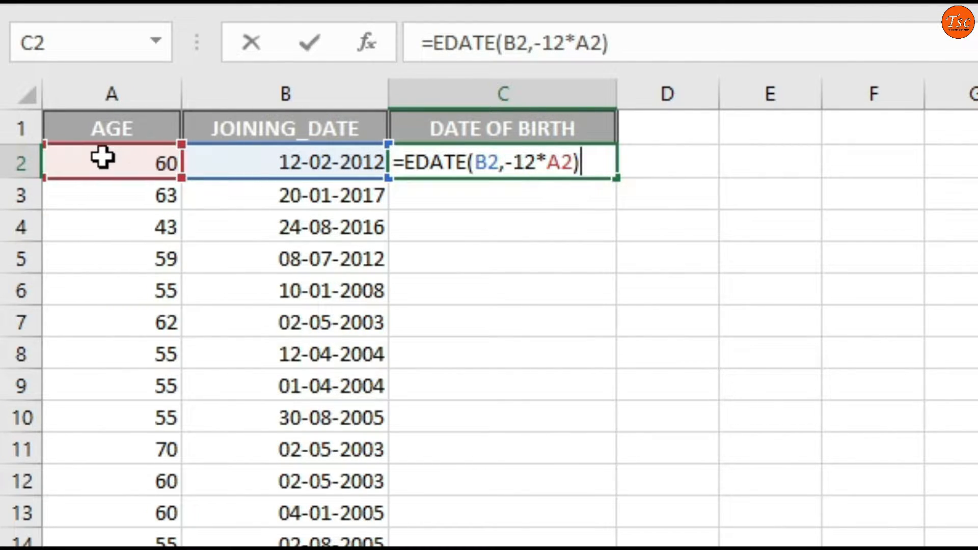
key(Return)
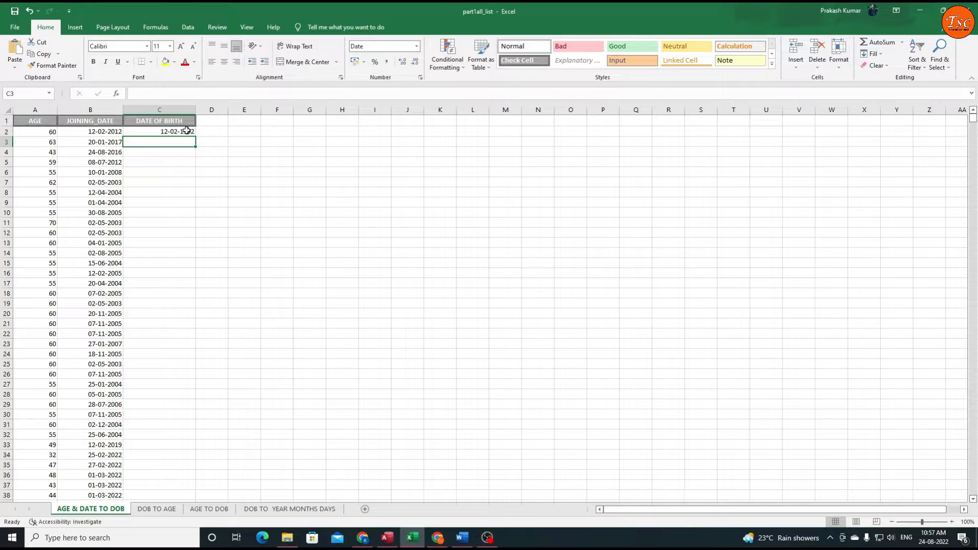
Fill the formula in C2 down the whole DATE OF BIRTH column and check the filled rows.
click(187, 131)
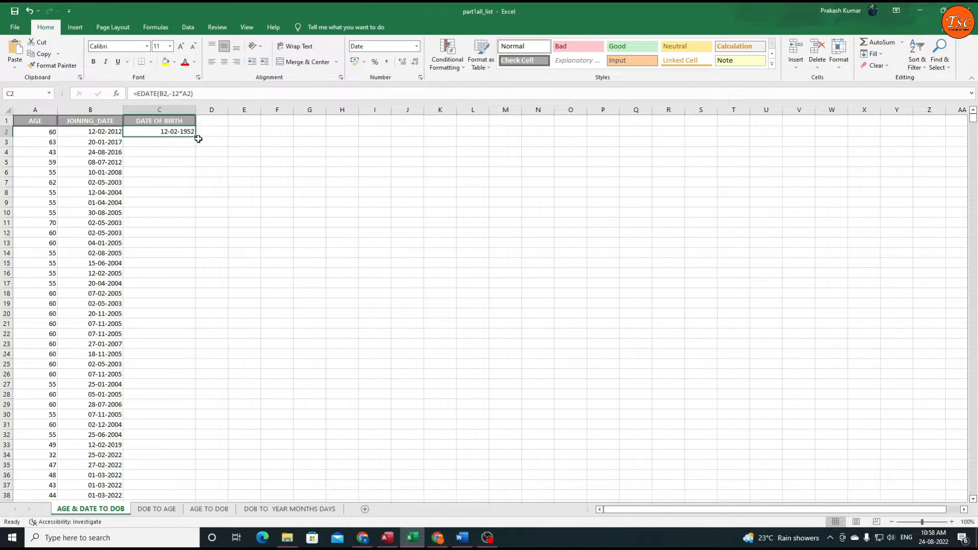
double_click(196, 138)
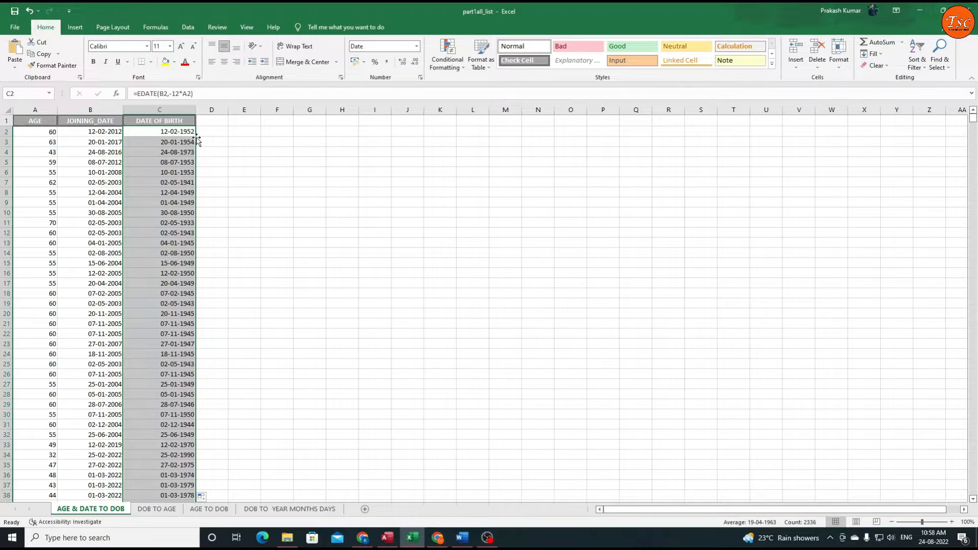
scroll(196, 227, down, 6)
scroll(196, 226, down, 13)
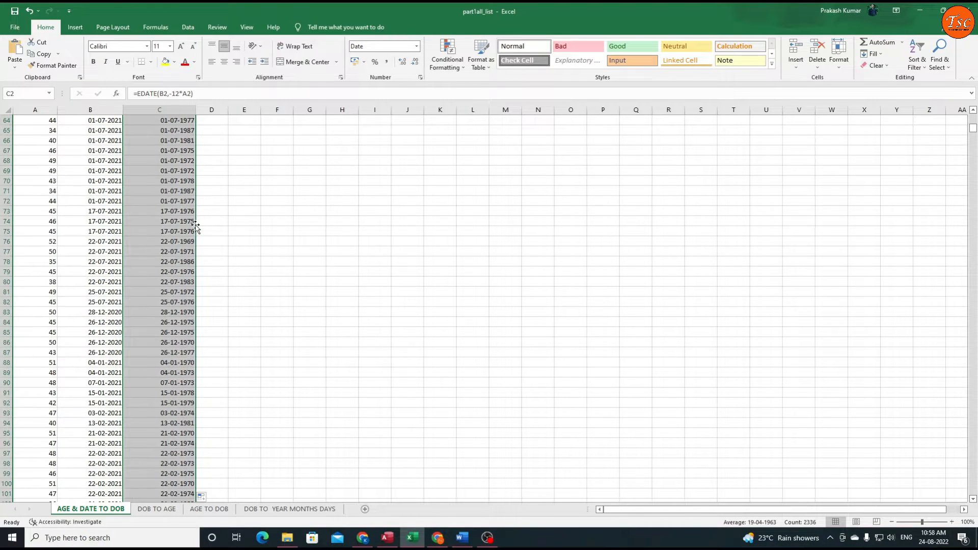
scroll(196, 226, up, 19)
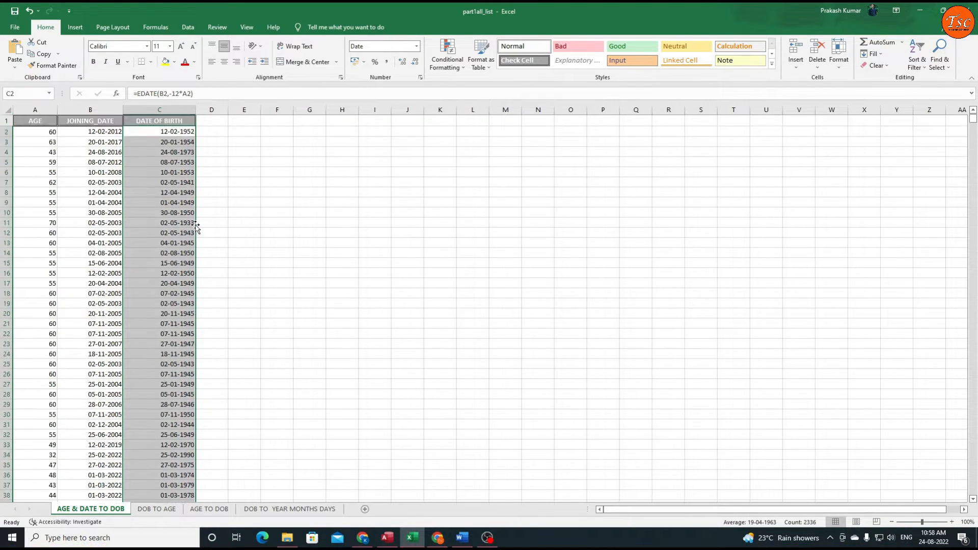
click(184, 189)
scroll(158, 259, down, 6)
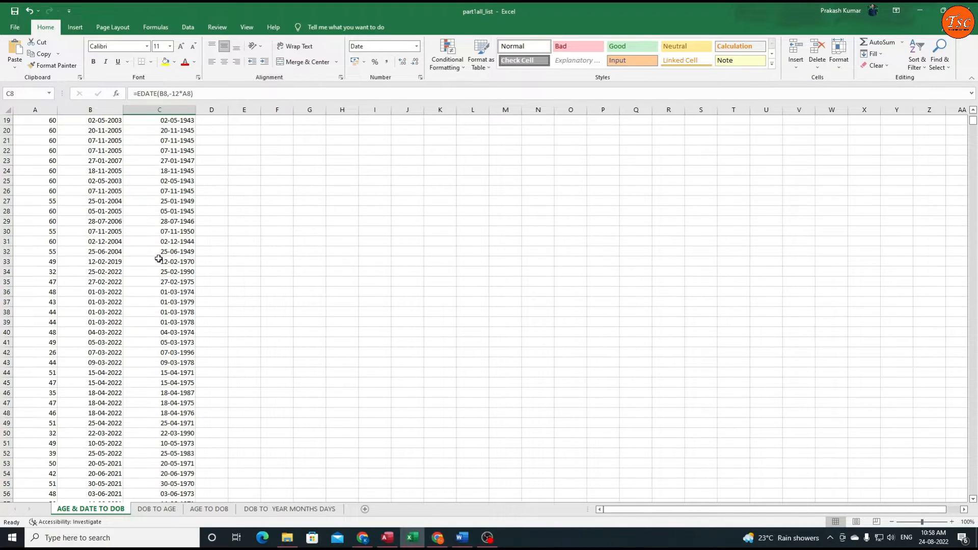
scroll(158, 258, up, 6)
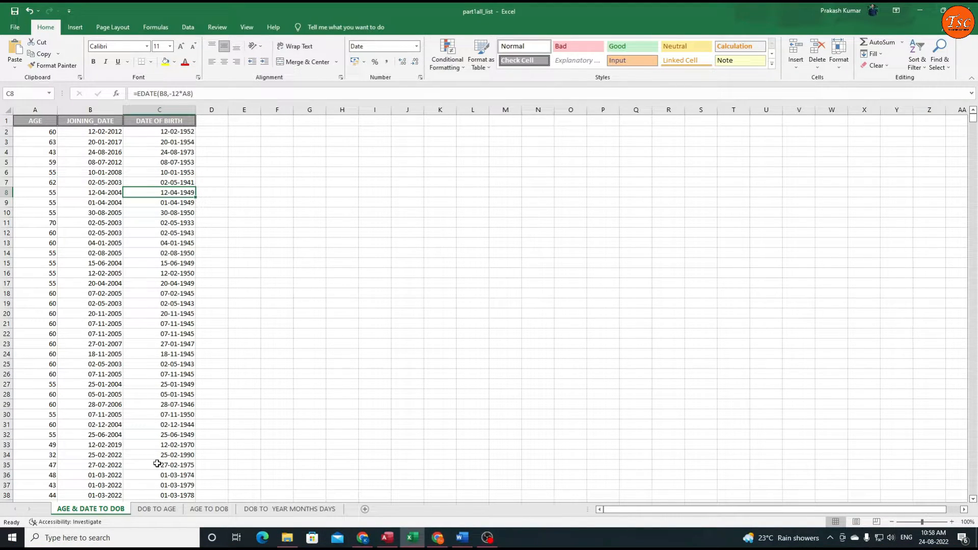
On the DOB TO AGE sheet, enter the formula =DATEDIF(A2,NOW(),"Y") in B2 to calculate the age from the date of birth.
click(166, 511)
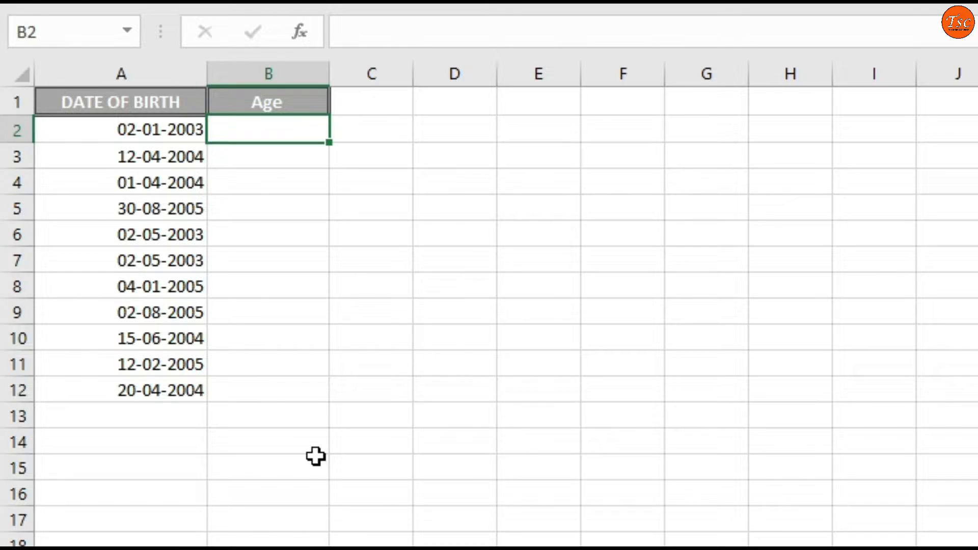
text(=)
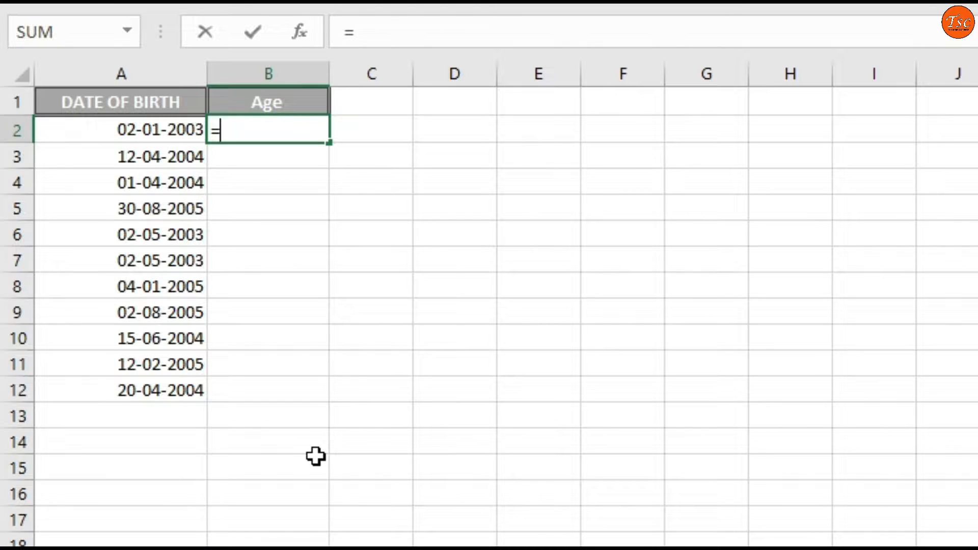
text(DATE)
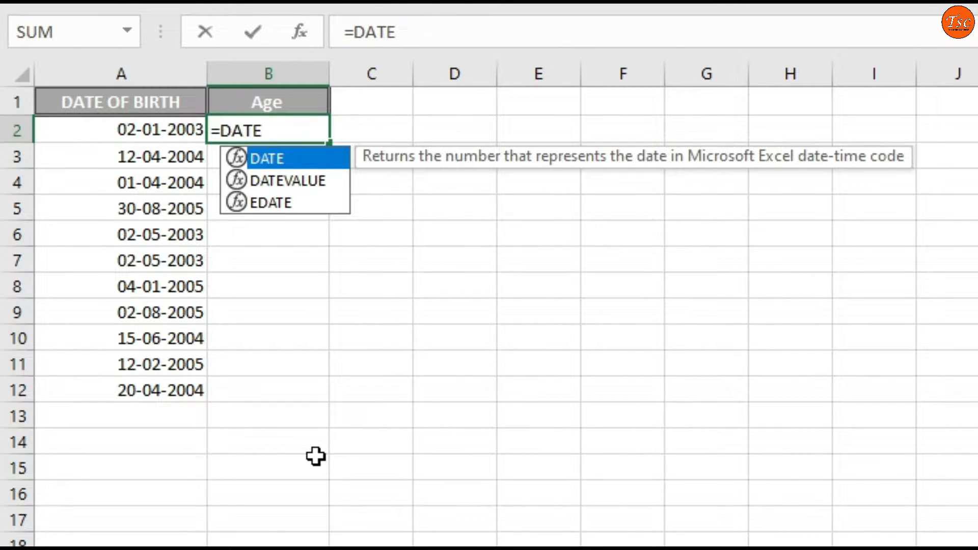
text(DIF)
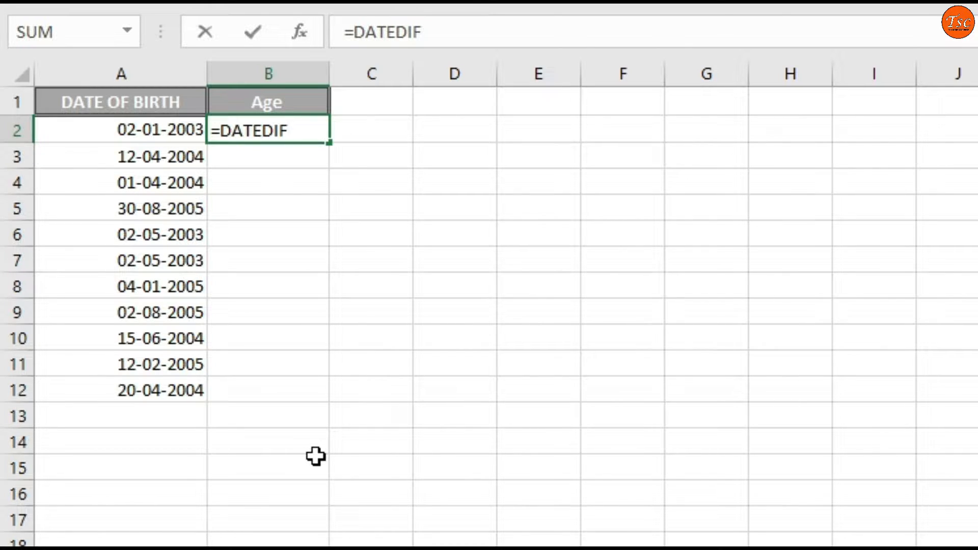
text(()
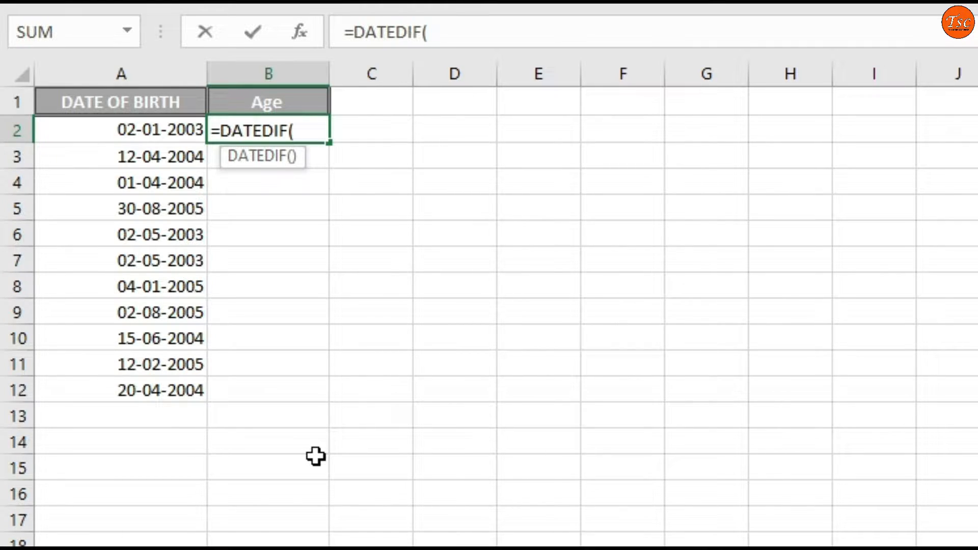
click(137, 126)
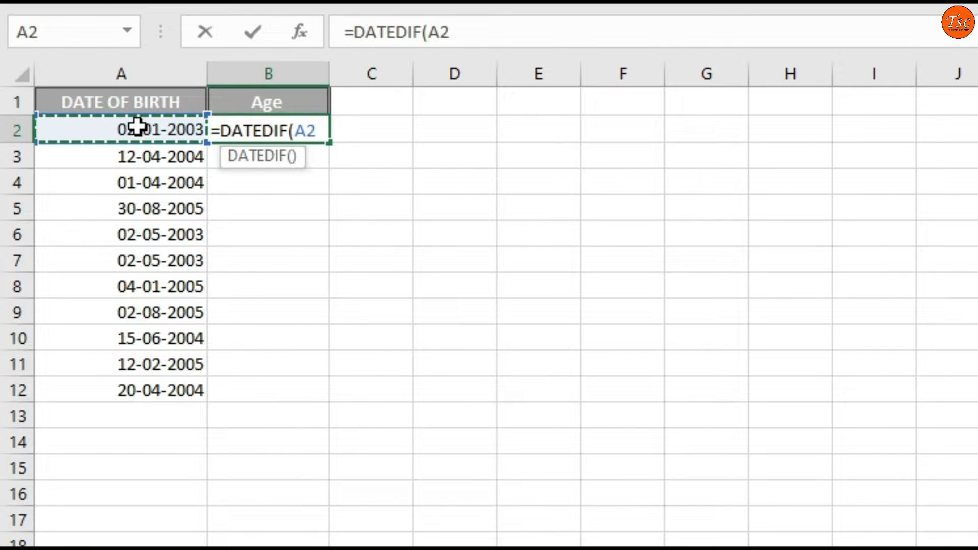
text(,)
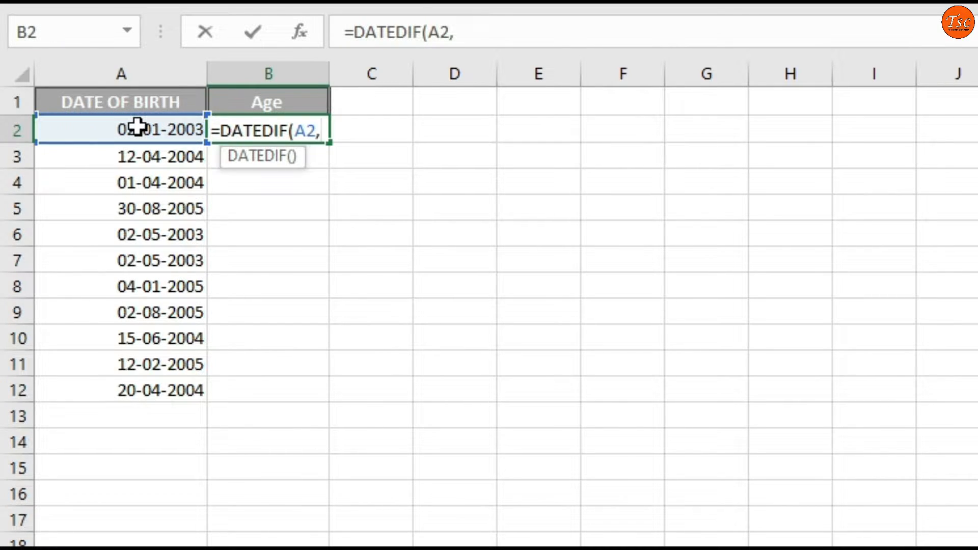
text(NOW)
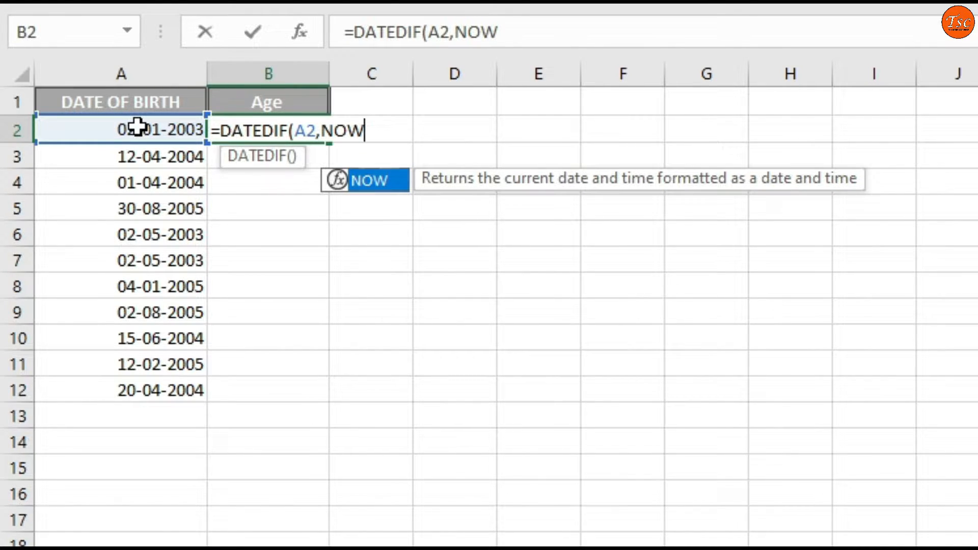
text(()
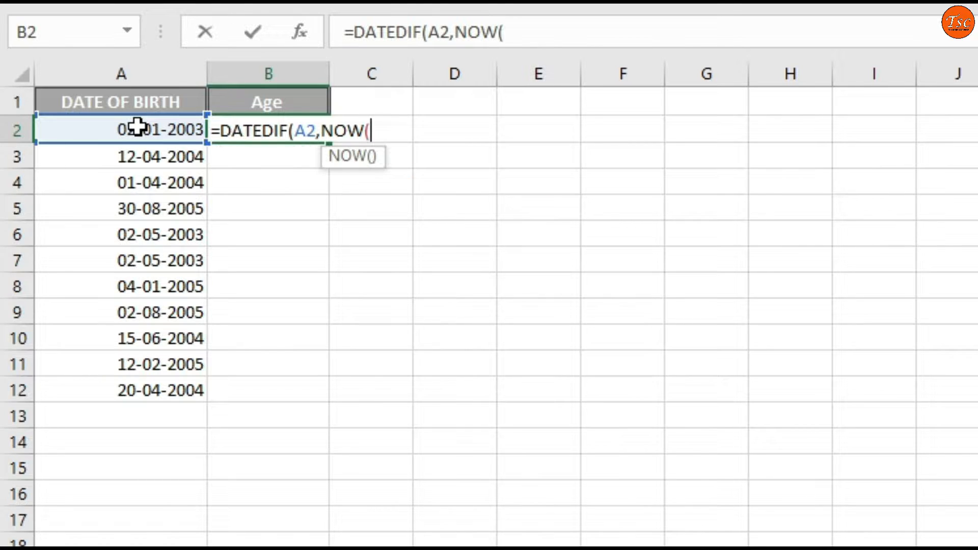
text())
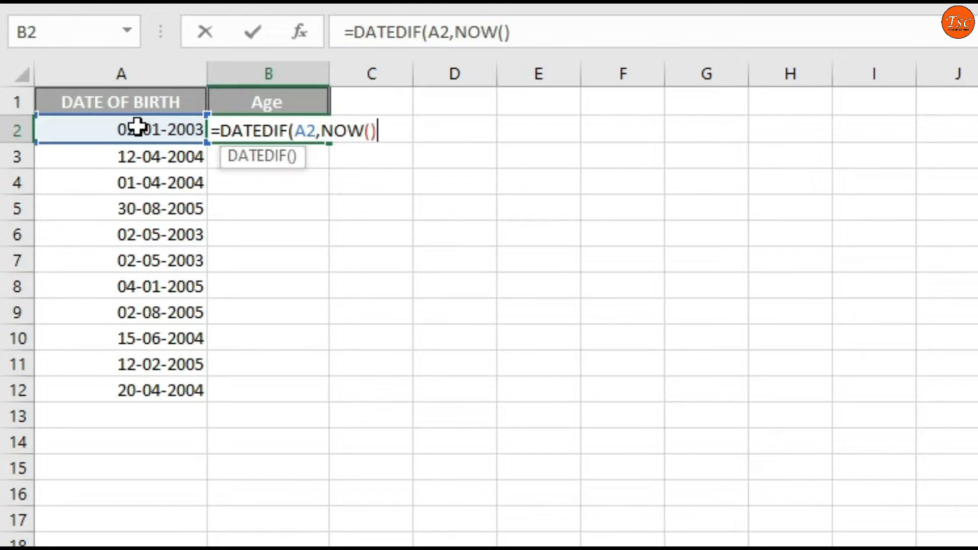
text(,"Y"))
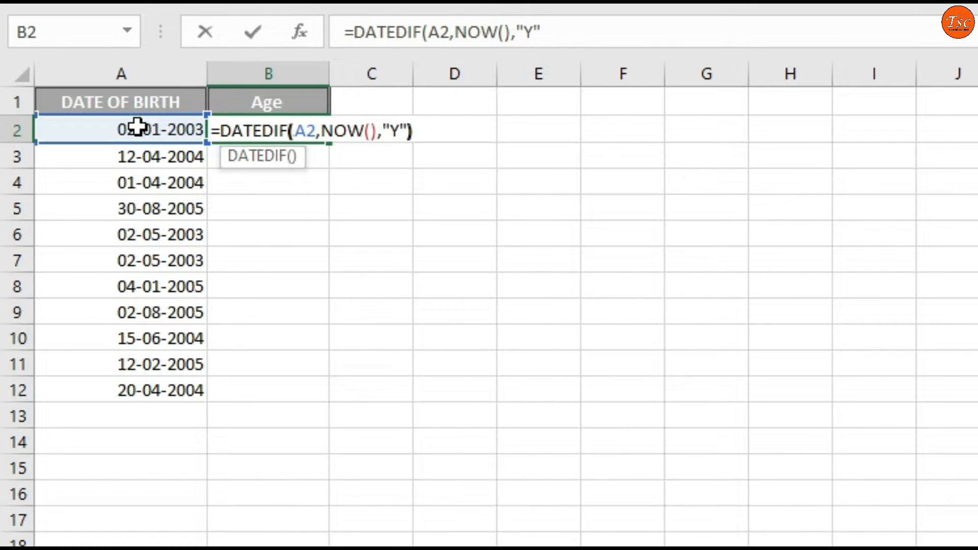
key(Return)
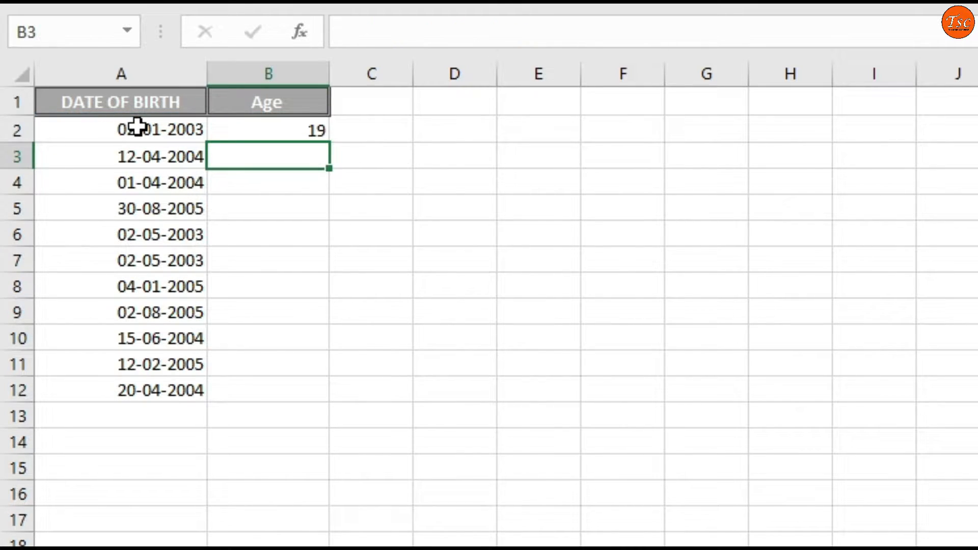
Fill the DATEDIF formula in B2 down the whole Age column and check the filled rows.
click(192, 135)
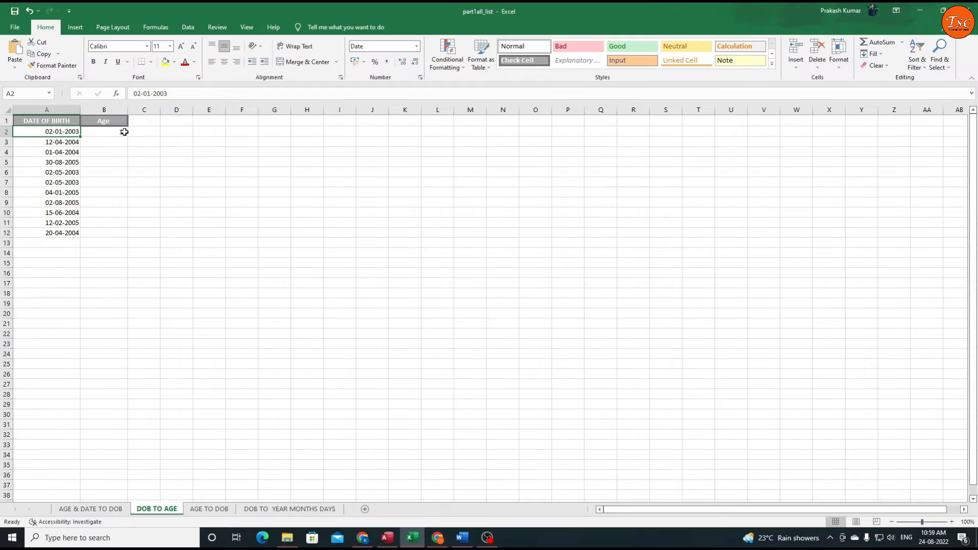
click(124, 132)
double_click(128, 137)
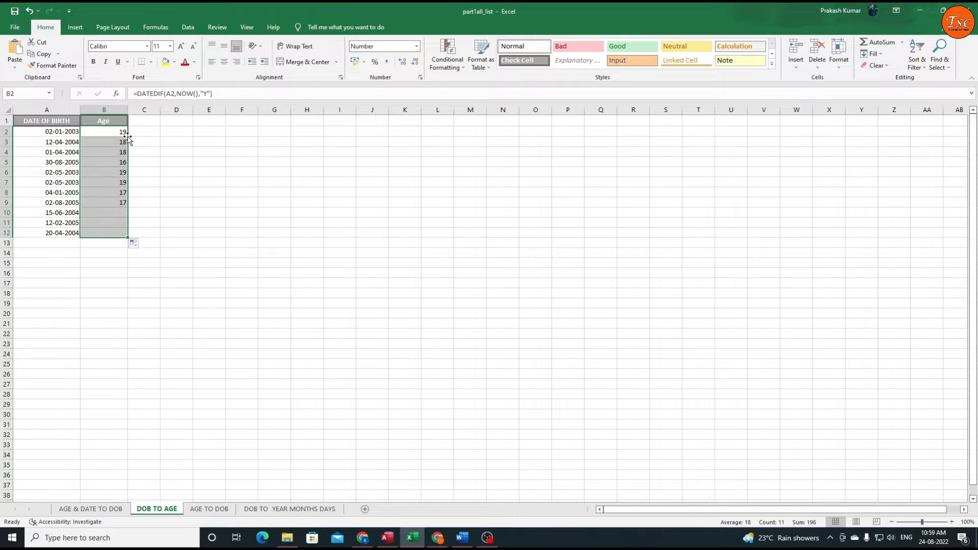
scroll(137, 188, down, 2)
scroll(138, 188, up, 2)
Compare the AGE TO DOB sheet's columns with the joining dates and formulas on the AGE & DATE TO DOB and DOB TO AGE sheets.
click(209, 510)
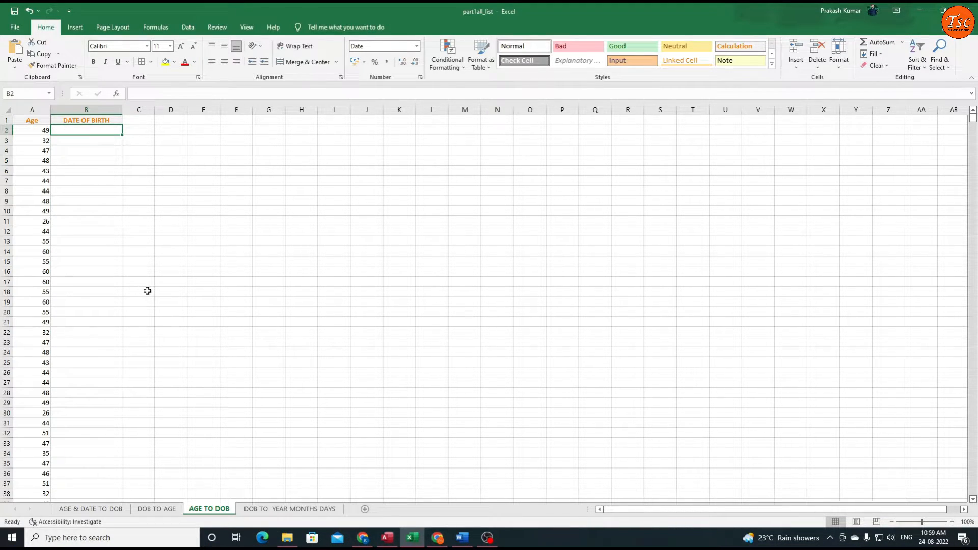
click(97, 509)
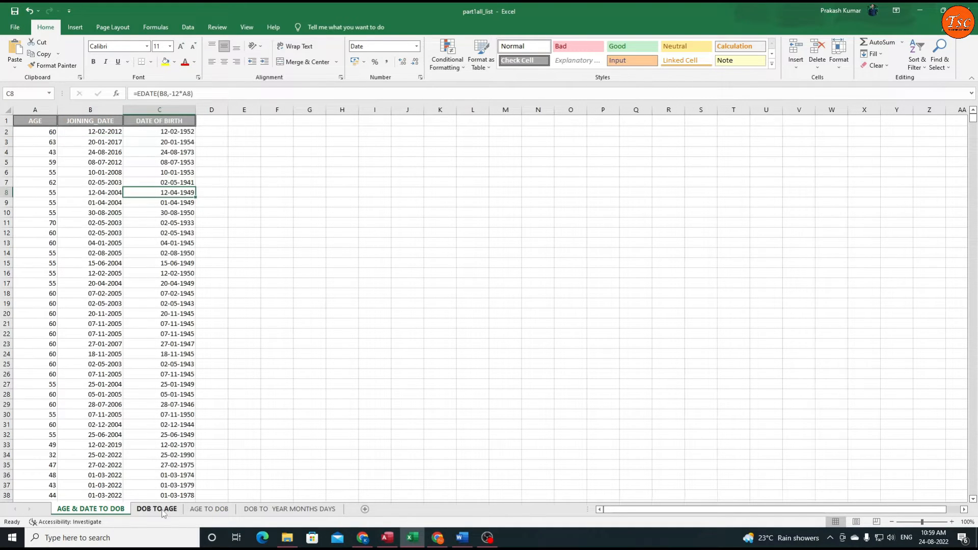
click(209, 509)
click(119, 508)
click(208, 509)
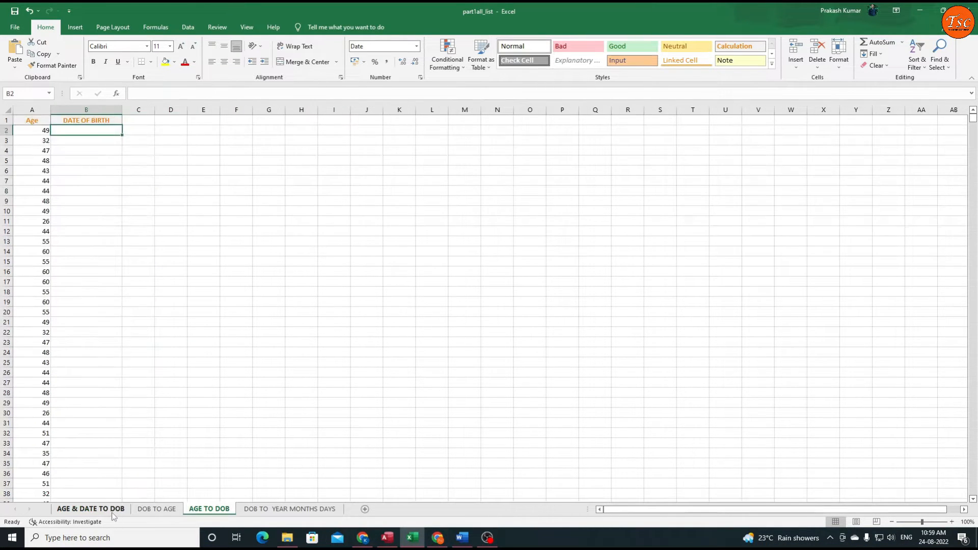
click(90, 508)
drag(90, 128, 103, 260)
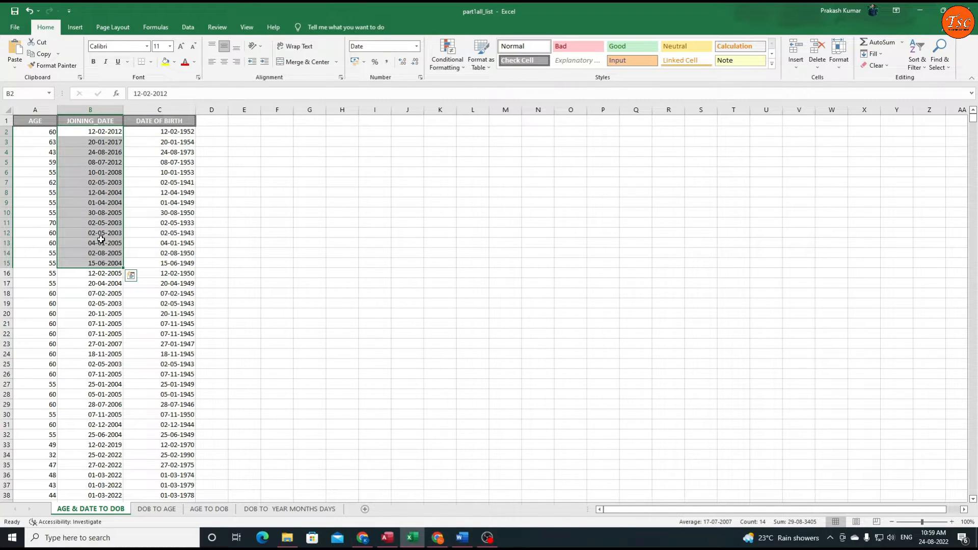
click(174, 133)
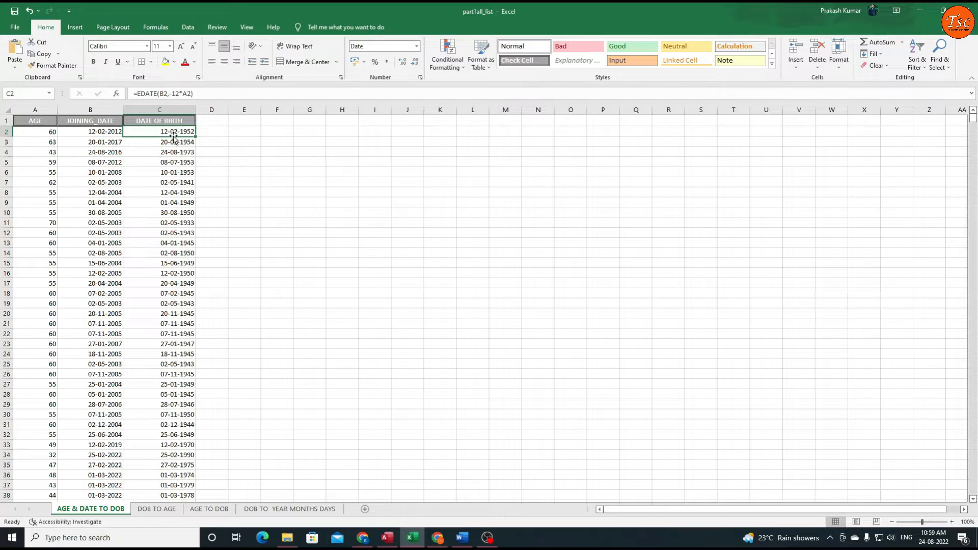
click(158, 509)
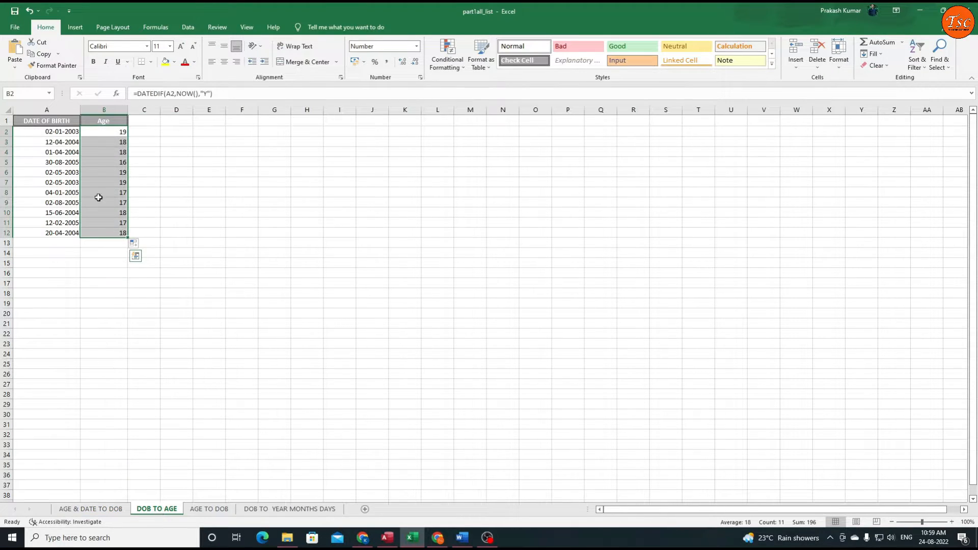
Open the AGE TO DOB sheet and examine its Age values and the DATE OF BIRTH column beside them.
click(209, 509)
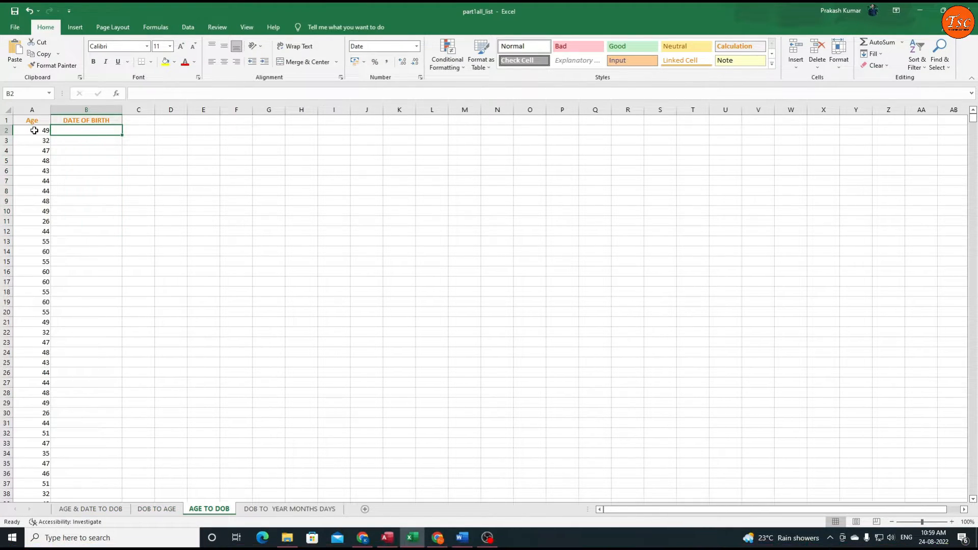
drag(35, 130, 44, 255)
click(101, 230)
drag(72, 131, 87, 190)
click(92, 230)
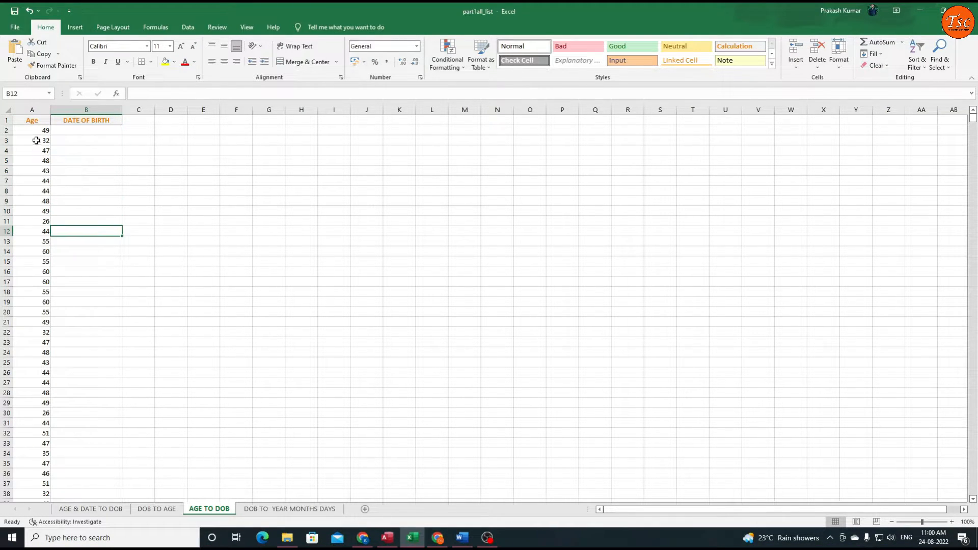
click(39, 122)
click(39, 132)
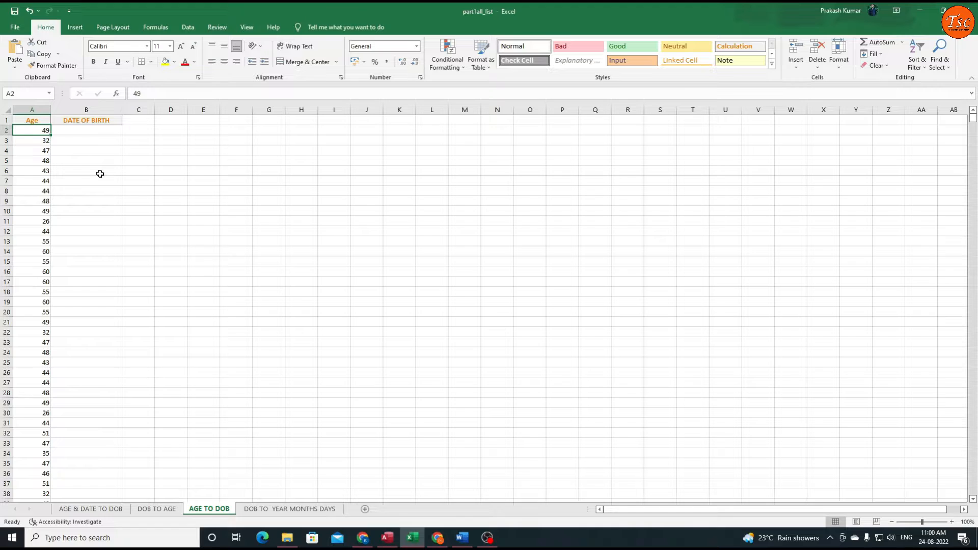
click(39, 141)
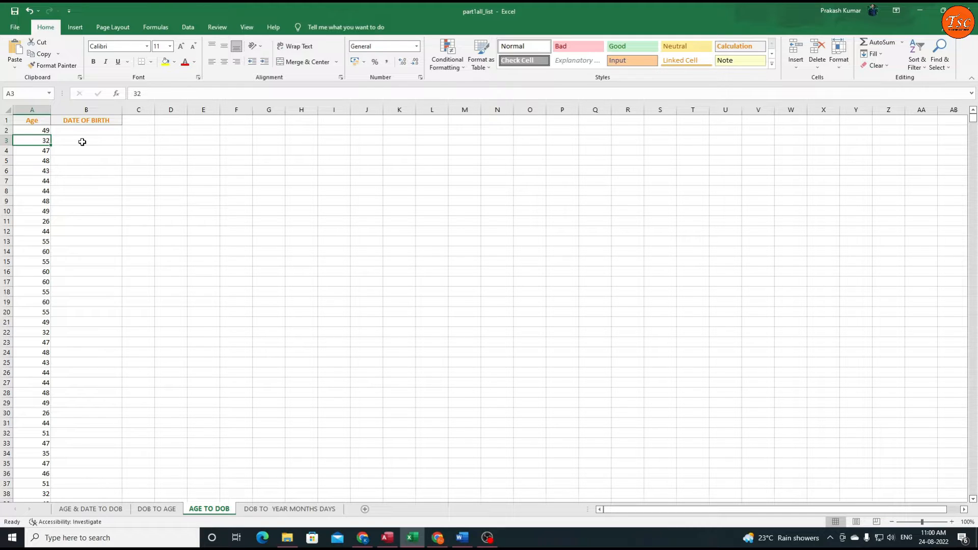
click(35, 153)
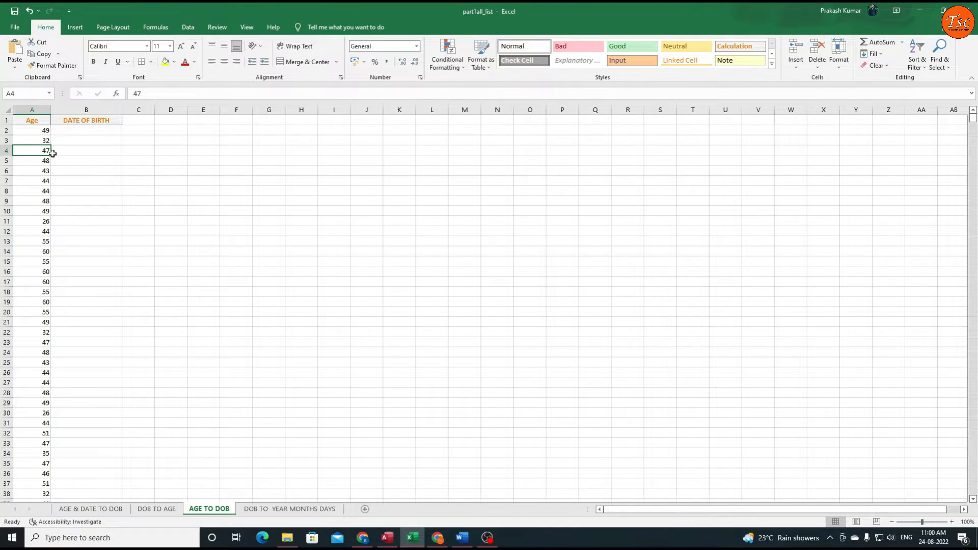
click(80, 153)
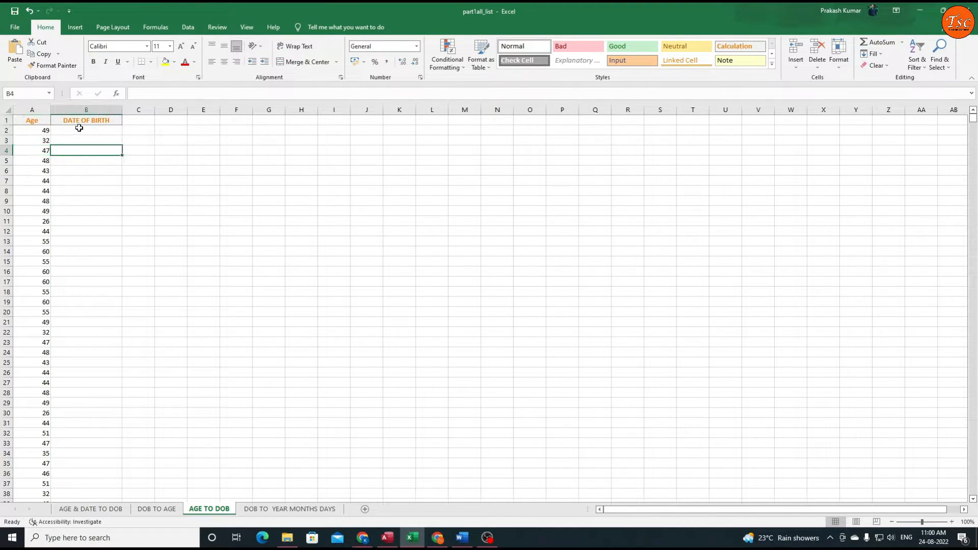
drag(80, 127, 95, 249)
click(157, 210)
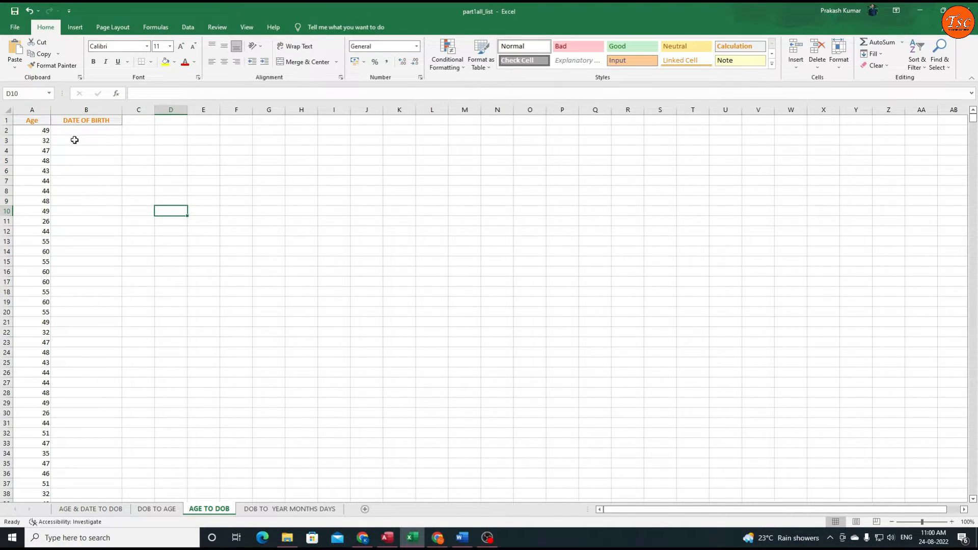
On the AGE TO DOB sheet, enter the formula =EDATE(TODAY(),-12*A2) in B2 to calculate the date of birth from the age.
click(99, 131)
text(=)
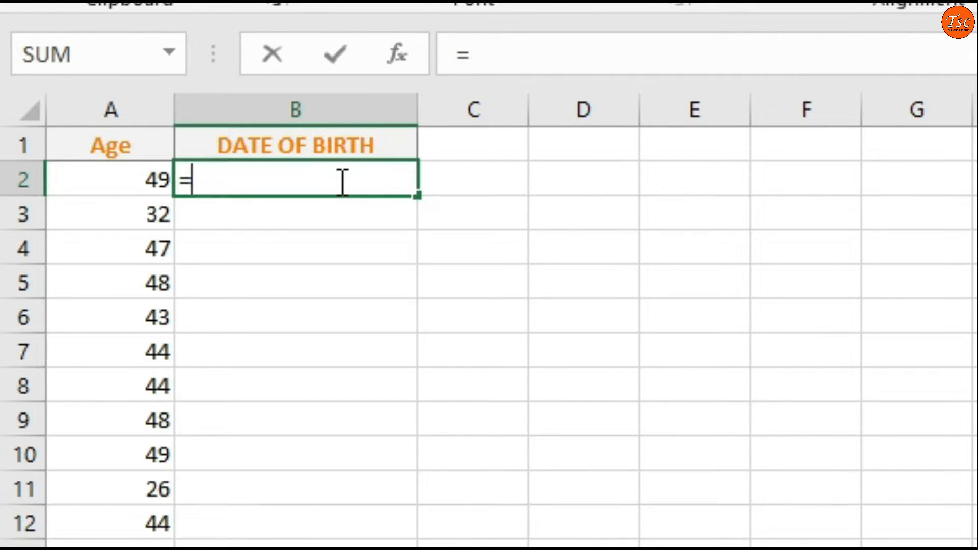
text(EDATE)
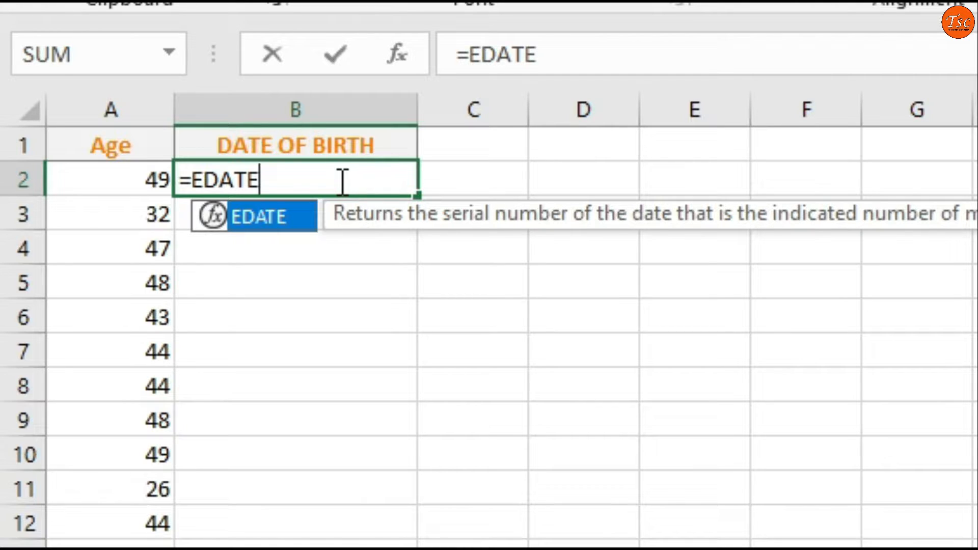
text(()
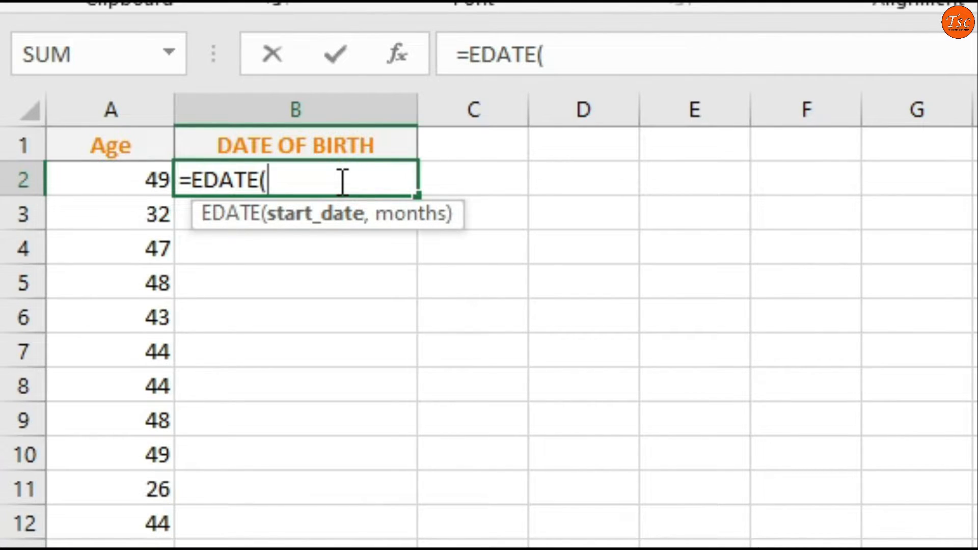
text(TU)
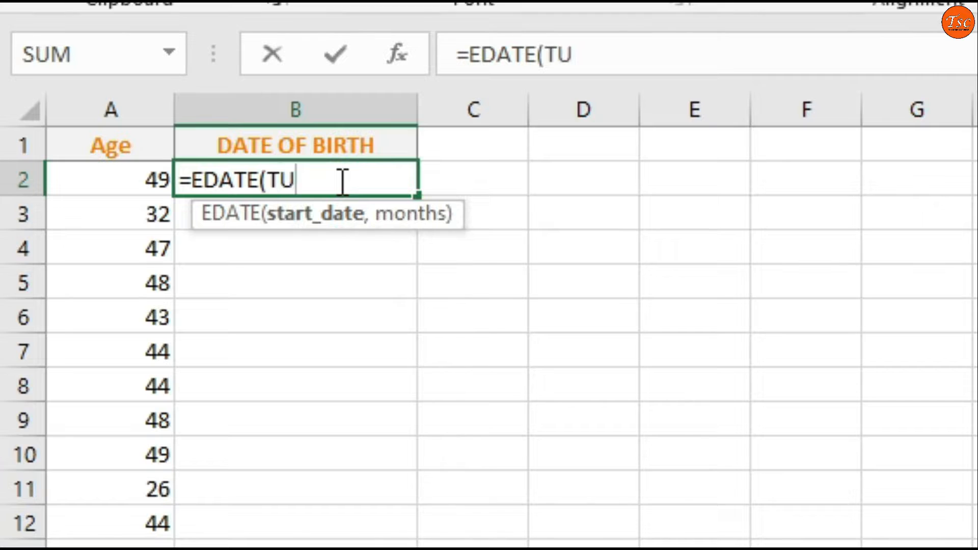
key(BackSpace)
text(ODAY)
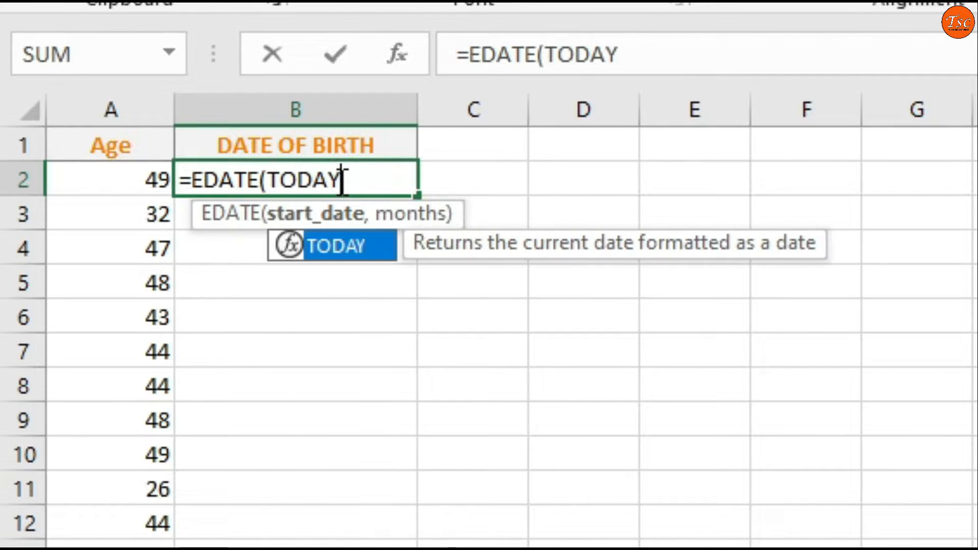
text(())
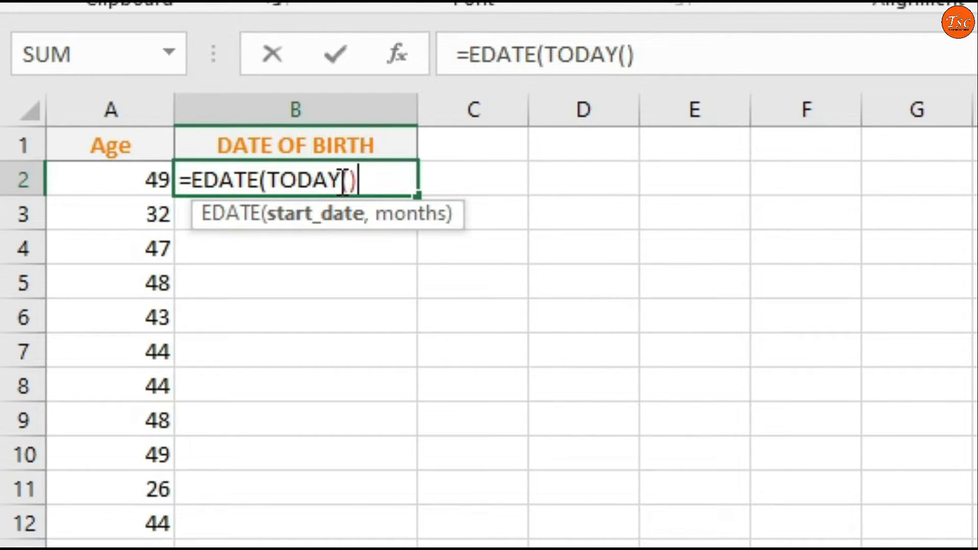
text(,)
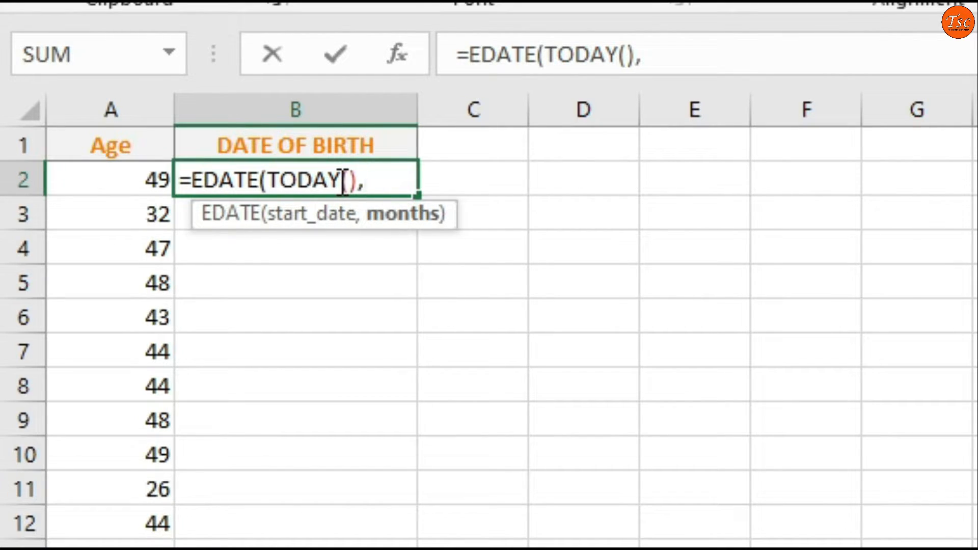
text(-12)
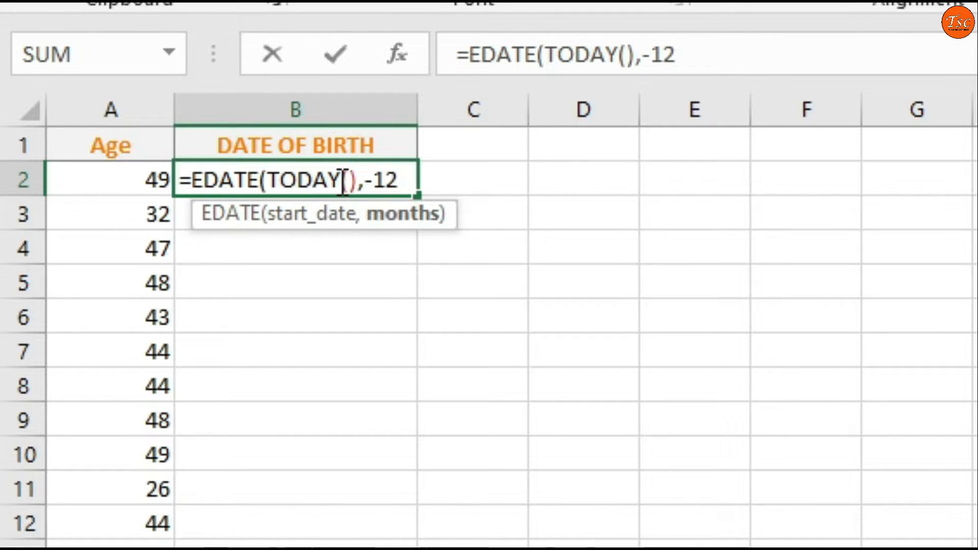
text(*)
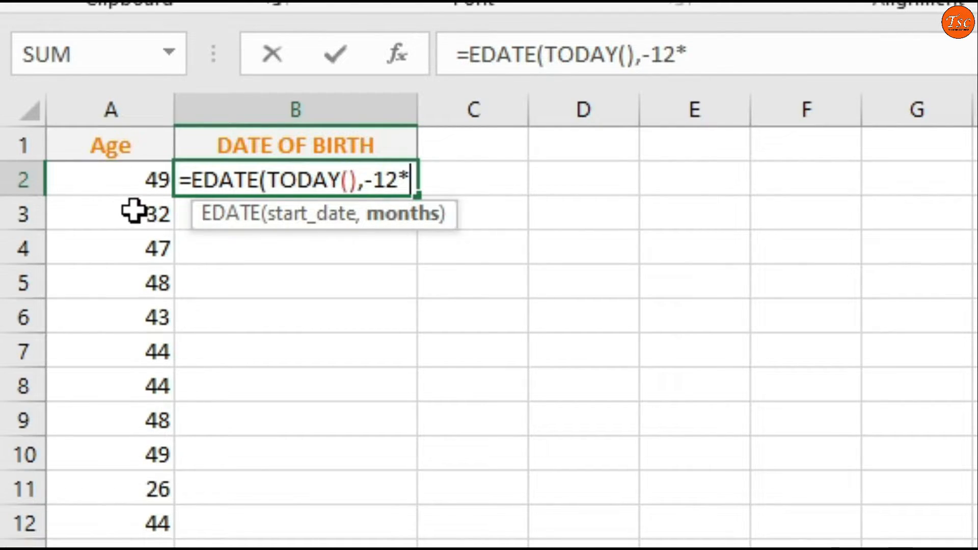
click(145, 175)
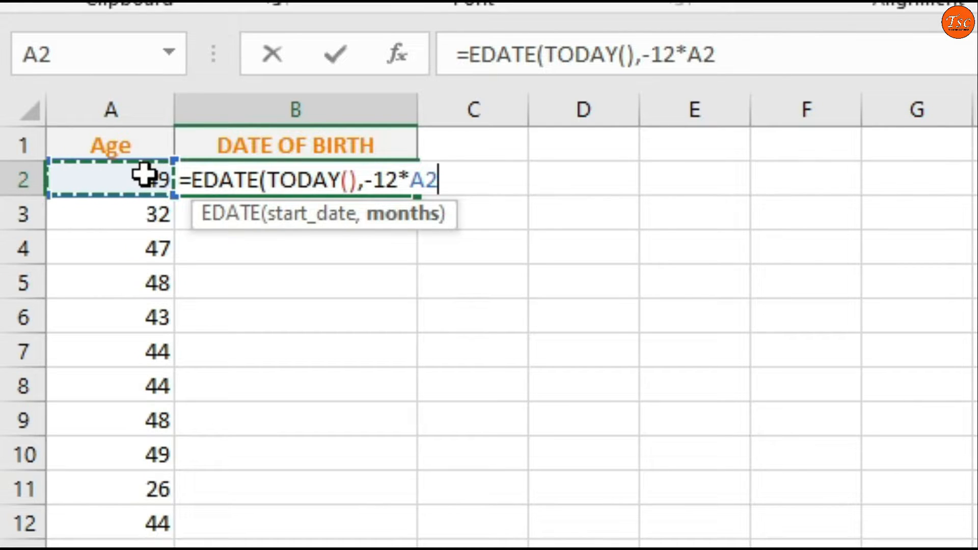
text())
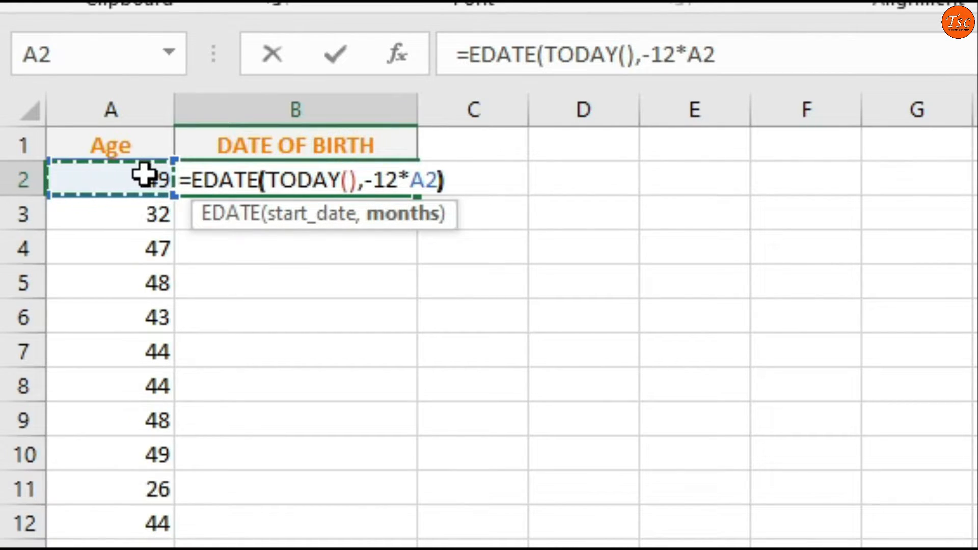
key(Return)
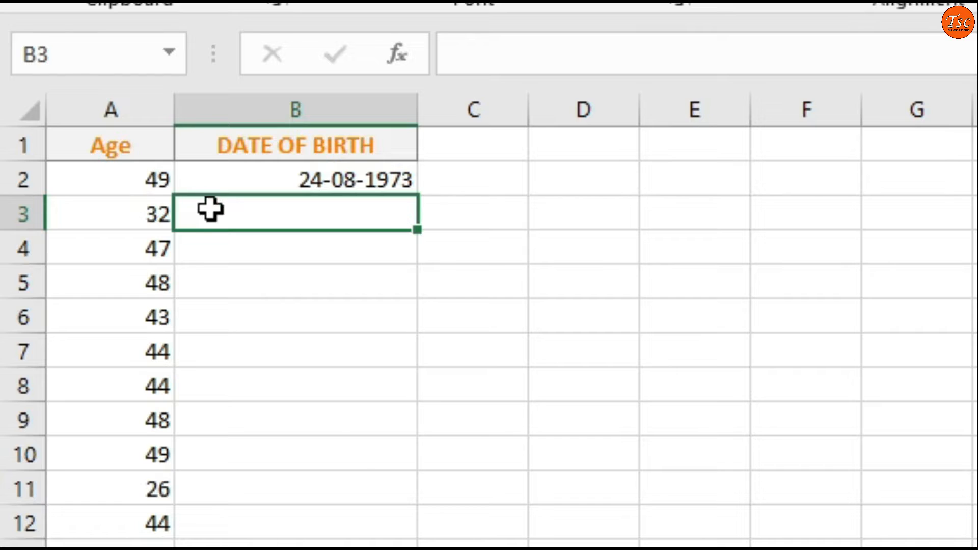
Fill the EDATE formula in B2 down the whole DATE OF BIRTH column and check the filled rows to the end of the list.
click(324, 313)
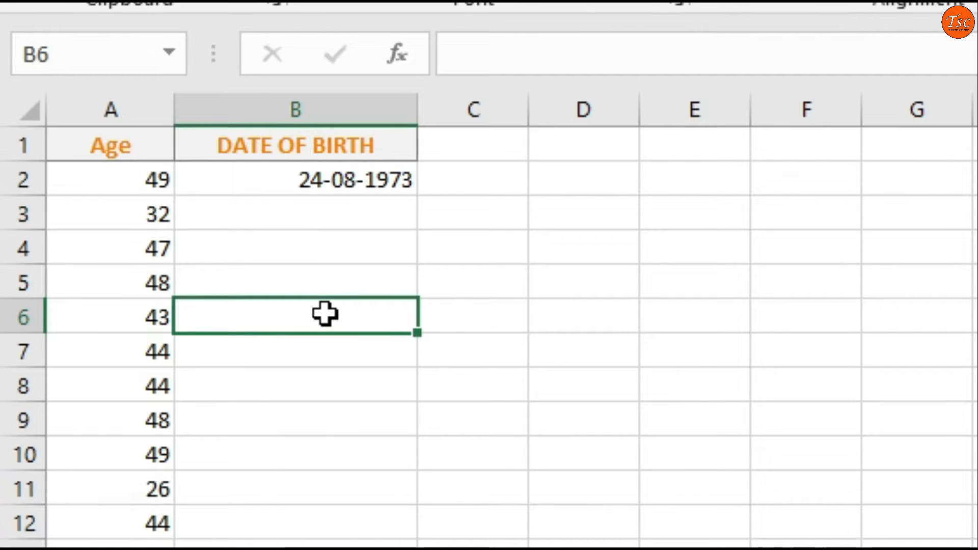
click(330, 191)
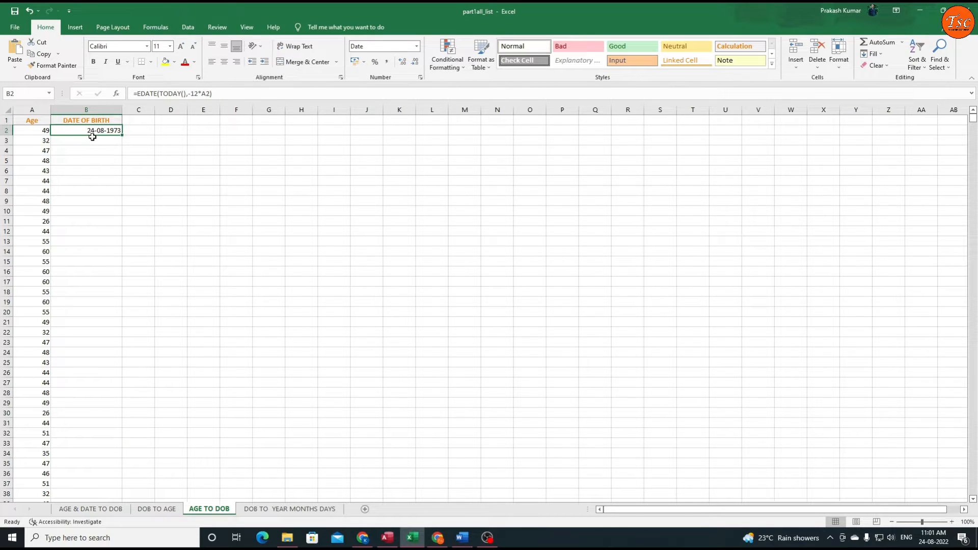
click(91, 143)
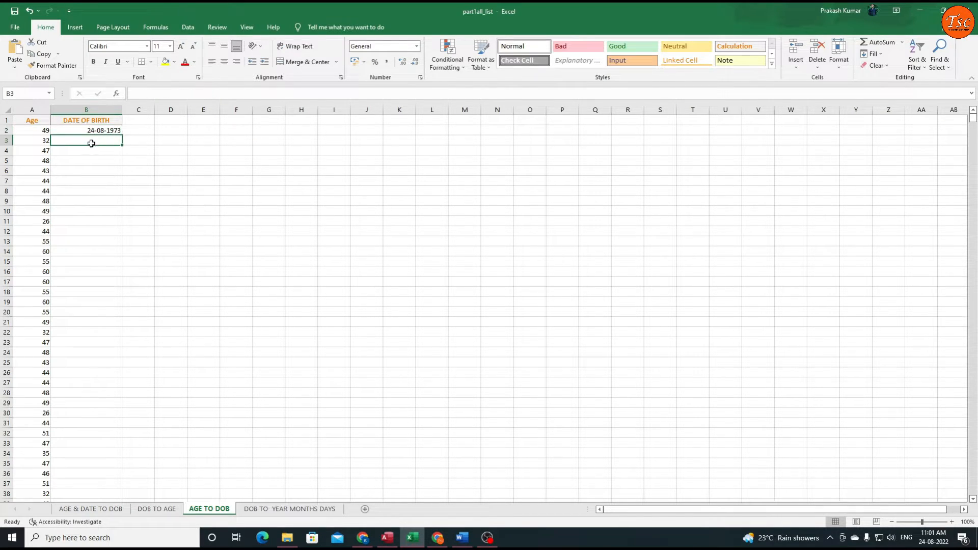
click(79, 131)
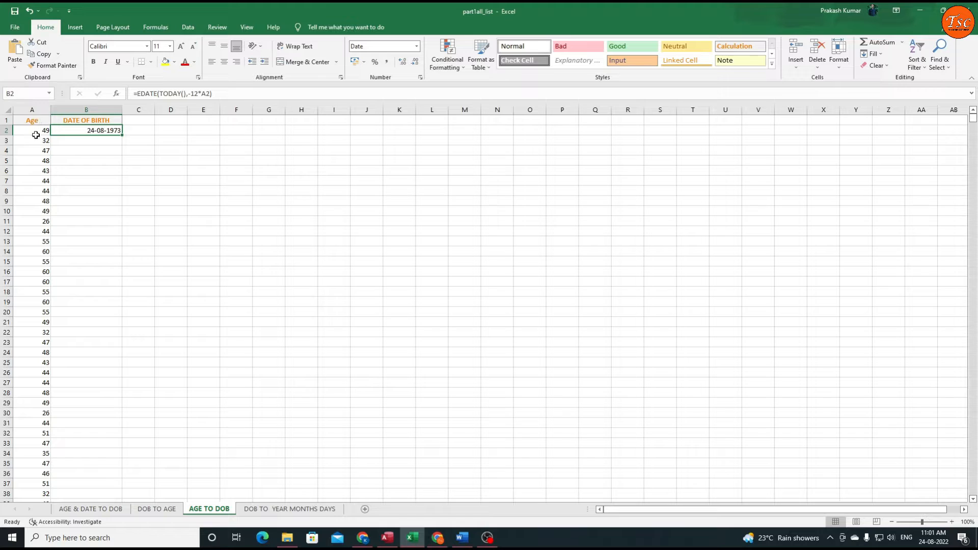
double_click(122, 136)
scroll(118, 267, down, 6)
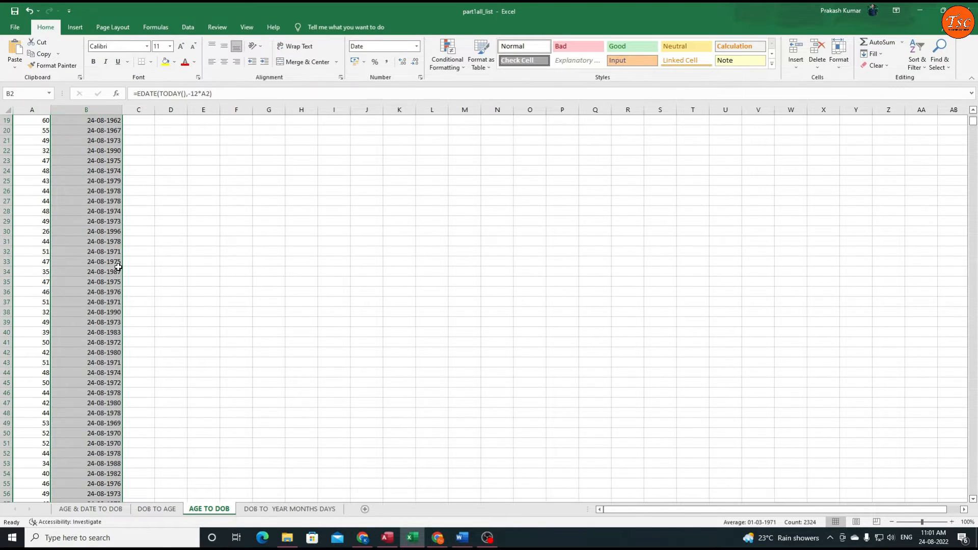
scroll(118, 267, up, 6)
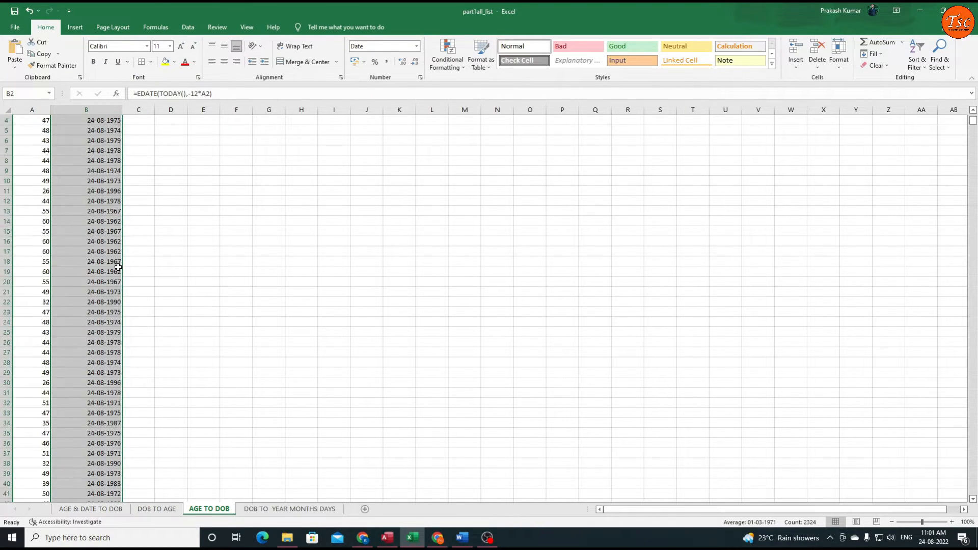
click(84, 271)
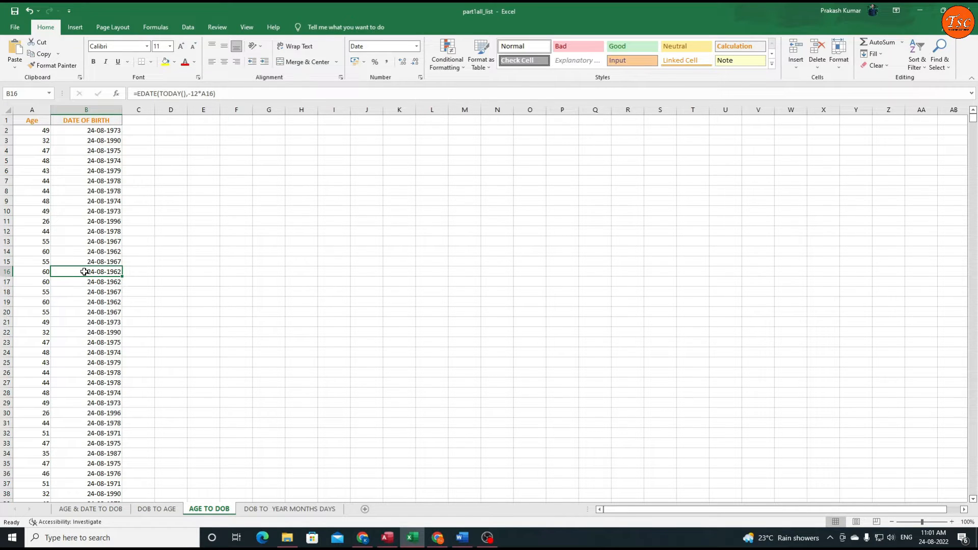
key(ctrl+shift+Down)
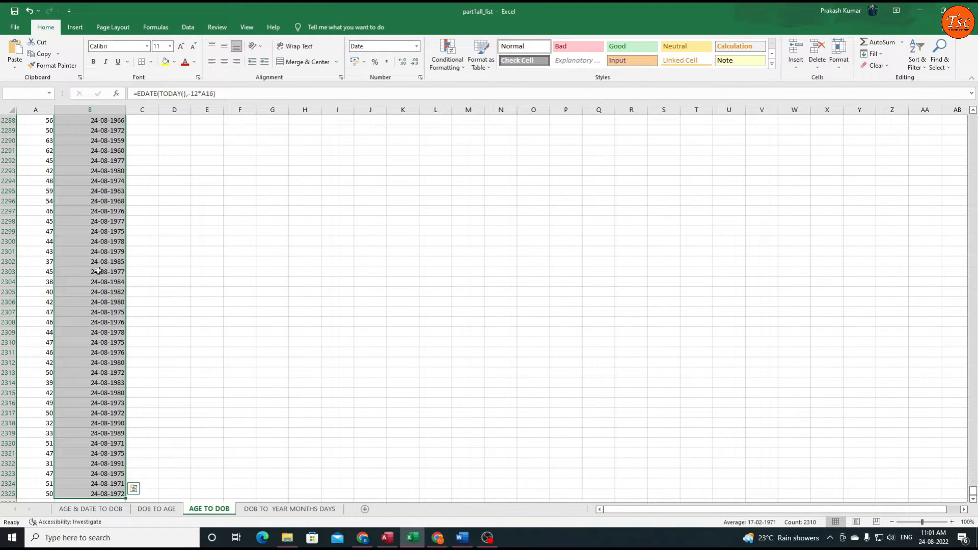
click(99, 271)
key(ctrl+shift+Up)
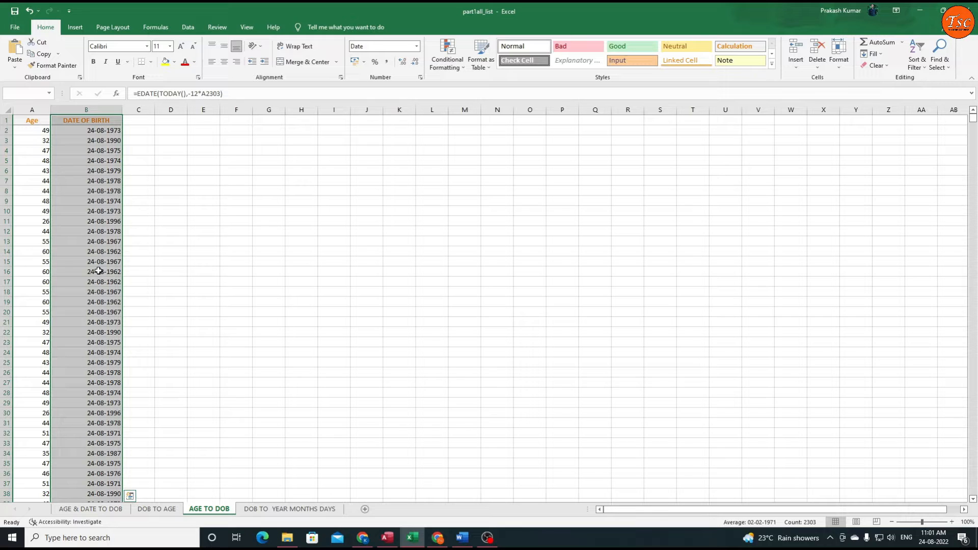
click(129, 214)
On the DOB TO YEAR MONTHS DAYS sheet, begin the formula in B2 with =DATEDIF(A2,TODAY(),"Y") for the full years.
click(298, 510)
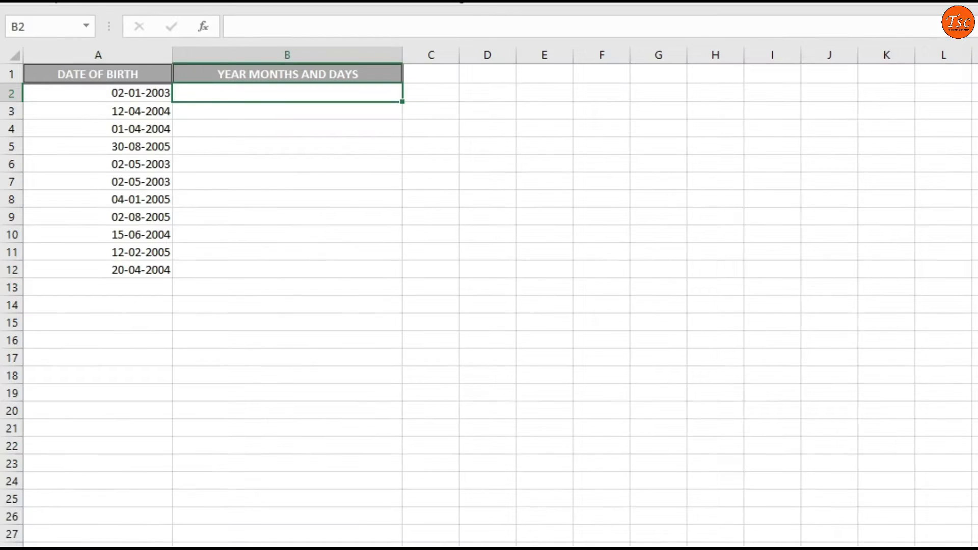
text(=DATE)
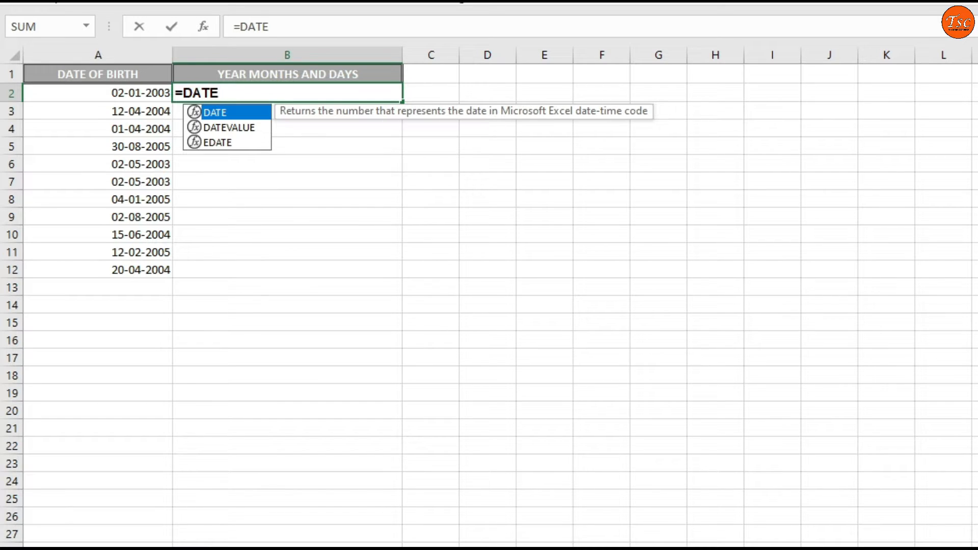
text(DIF)
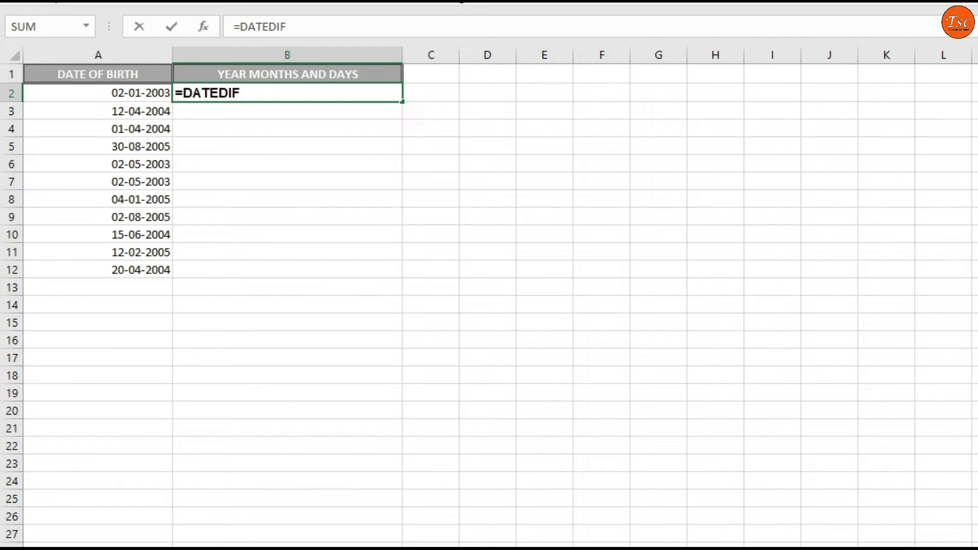
text(()
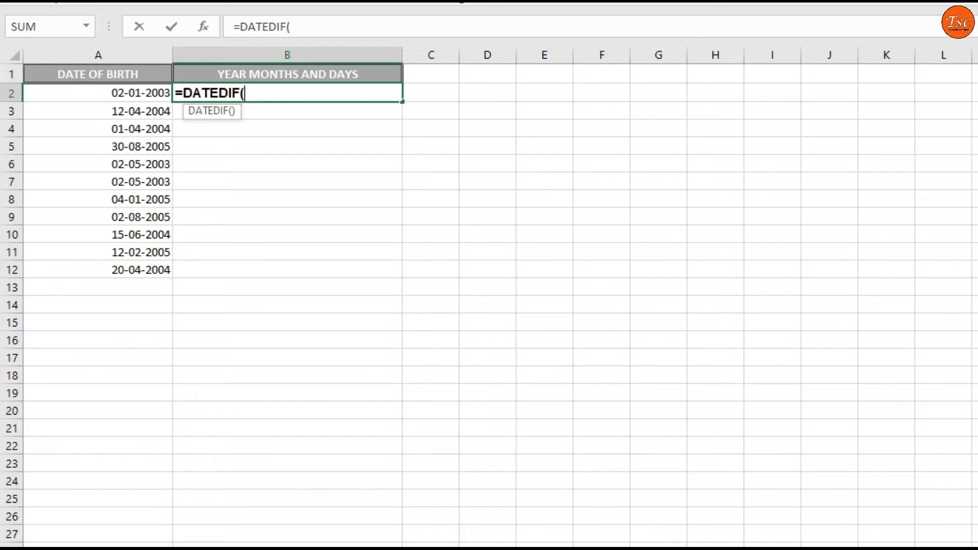
text(A2)
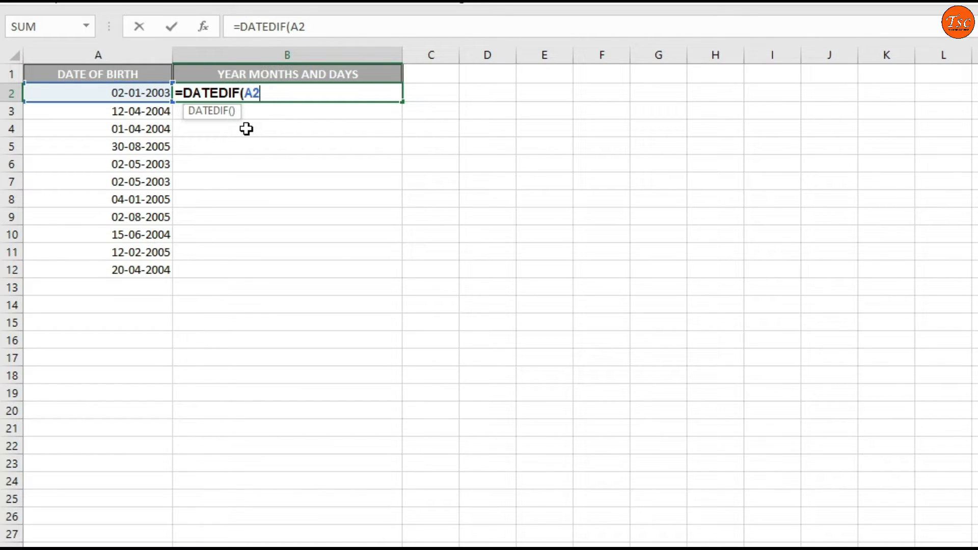
text(,T)
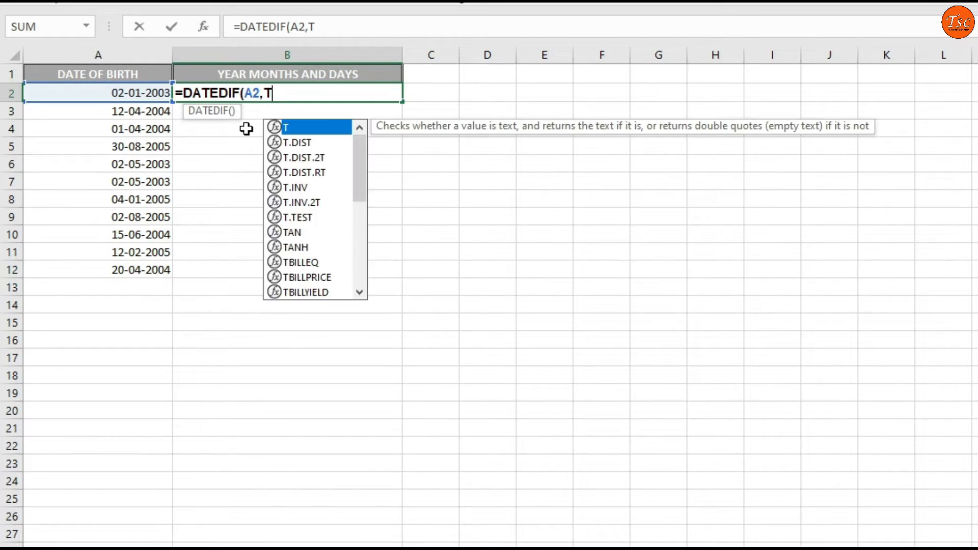
text(ODAY)
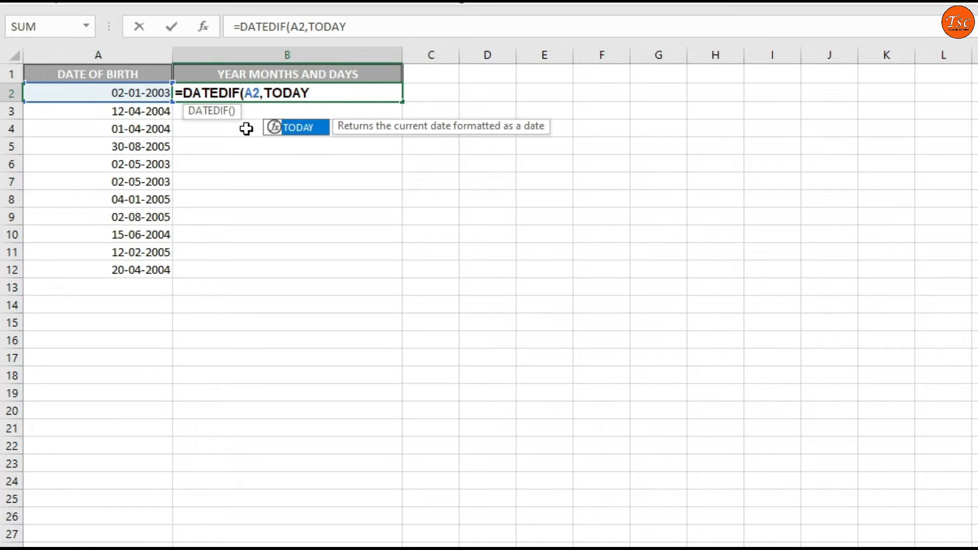
text(()
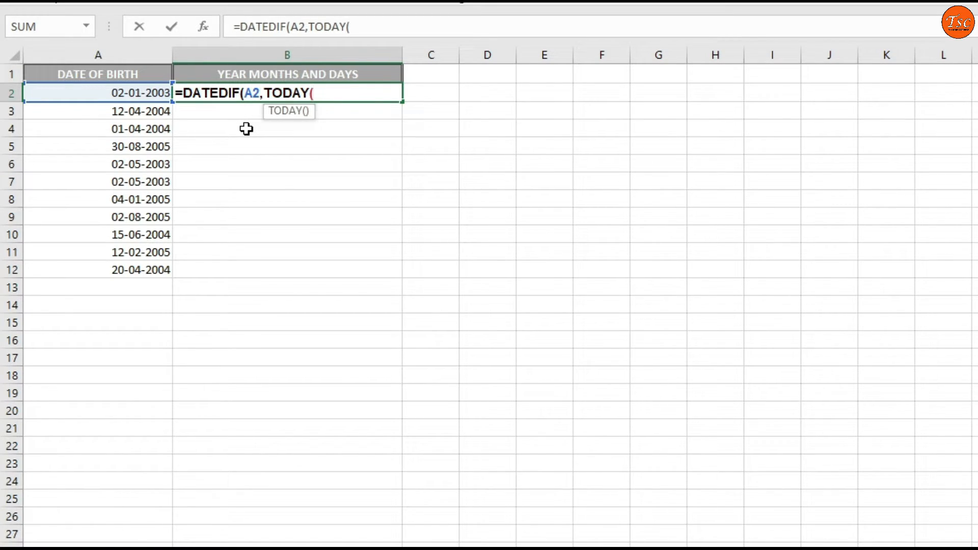
text())
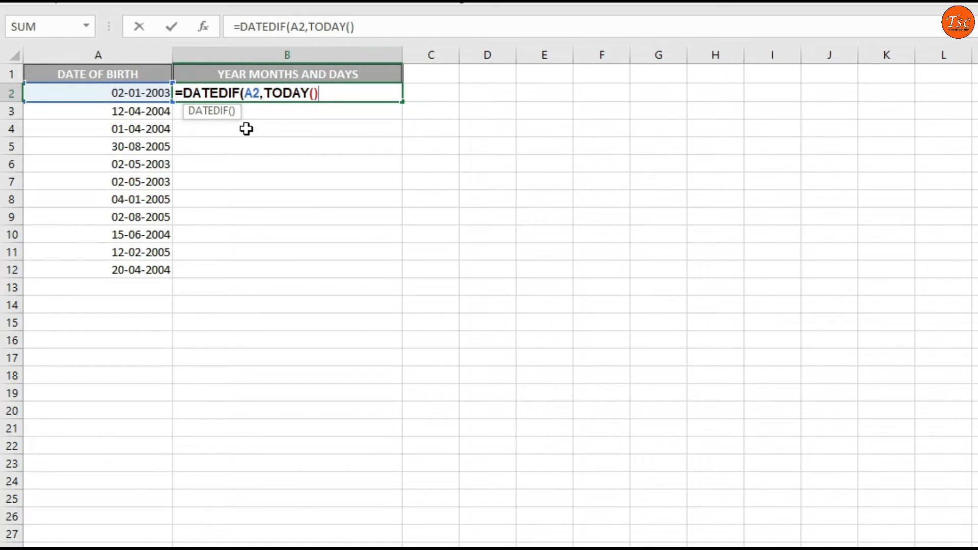
text(,"Y"))
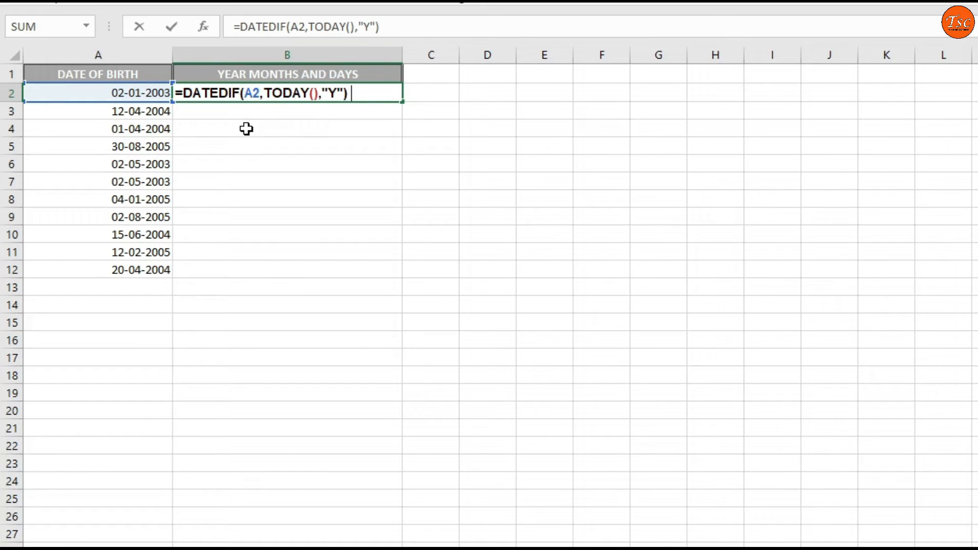
Extend the B2 formula with & " Years, " & to label the years and join another part.
text( & " Years)
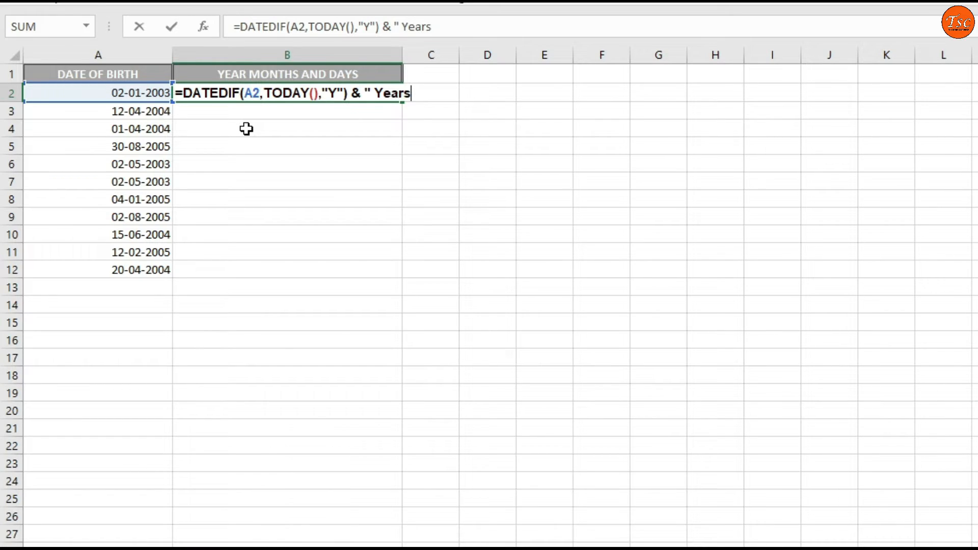
text(,)
text( ")
text(& date)
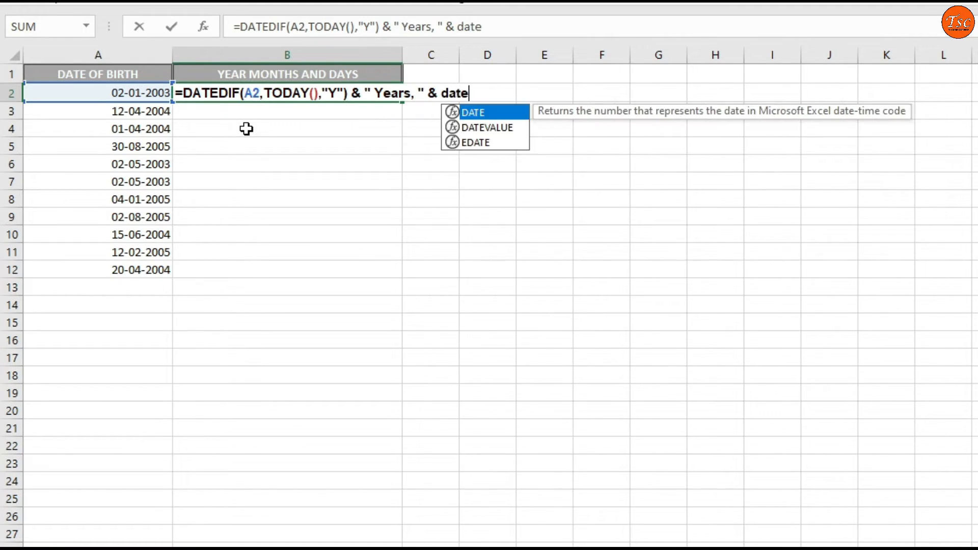
text(dif)
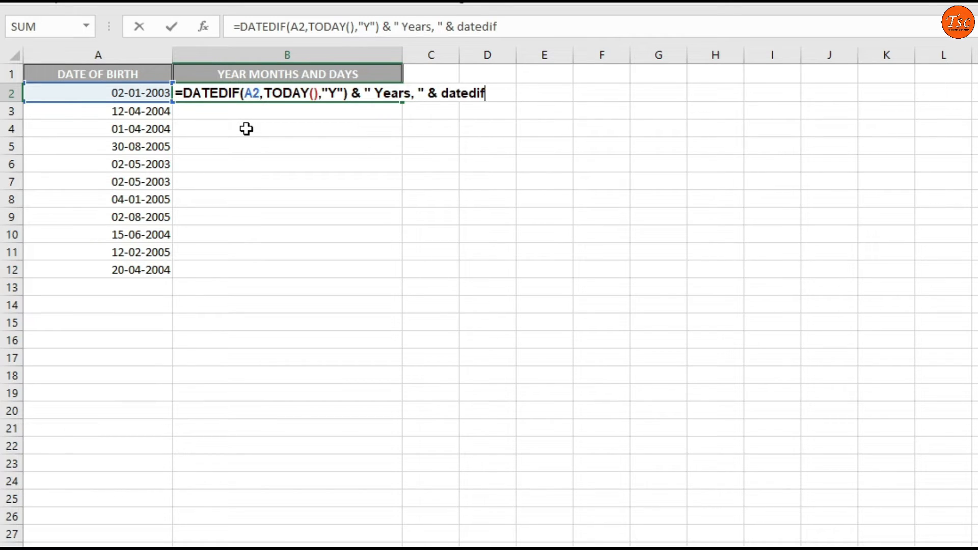
key(BackSpace)
key(BackSpace)
key(BackSpace)
key(BackSpace)
key(BackSpace)
key(BackSpace)
key(BackSpace)
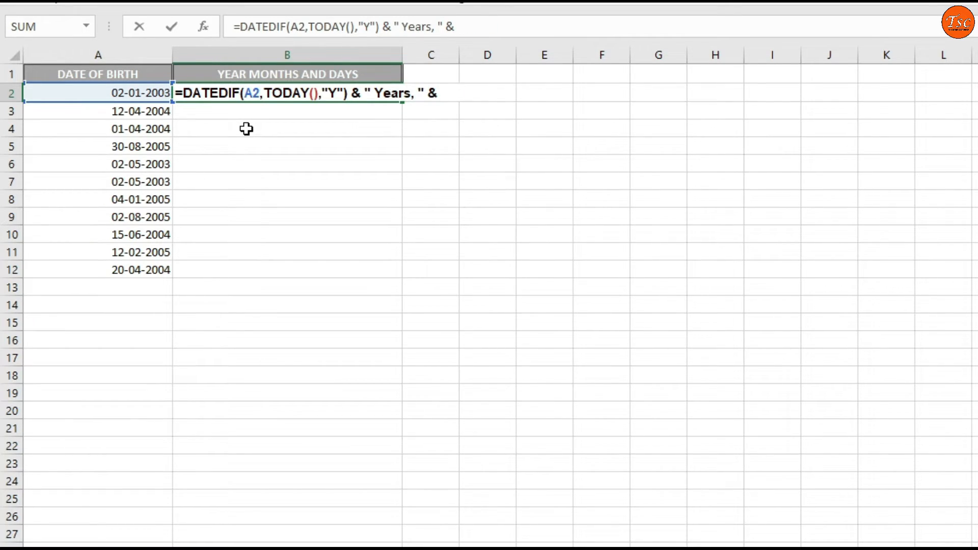
Add DATEDIF(A2,TODAY(),"YM") to the B2 formula to calculate the remaining months.
text(DATED)
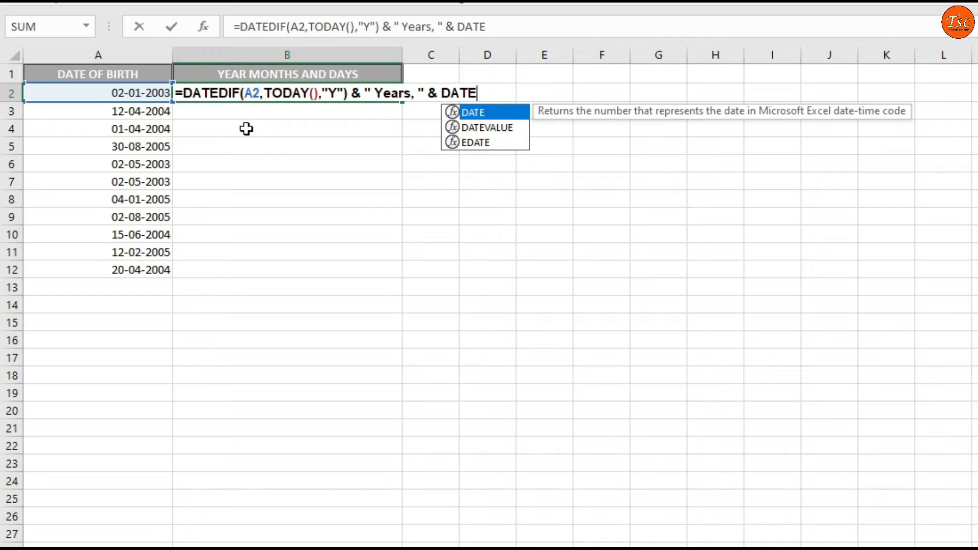
text(IF)
key(BackSpace)
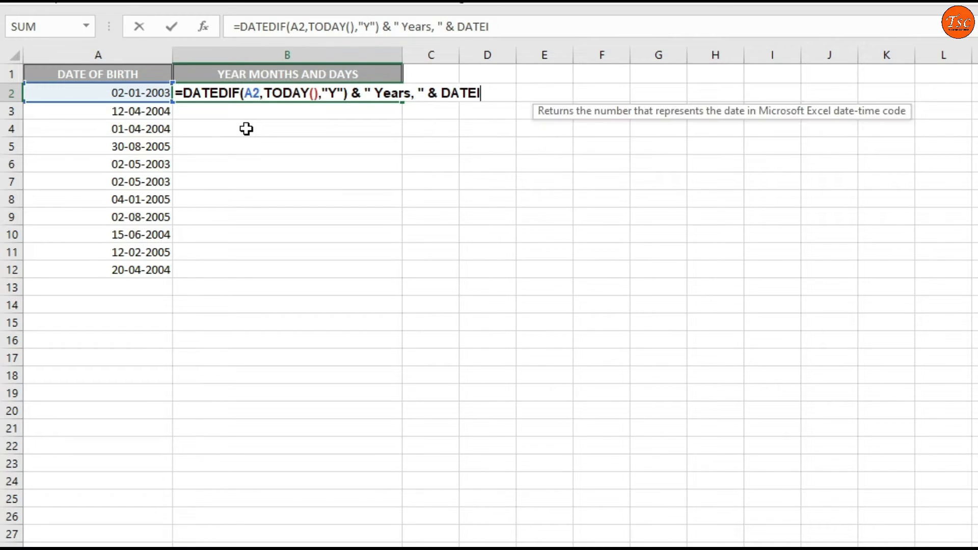
key(BackSpace)
text(DIF)
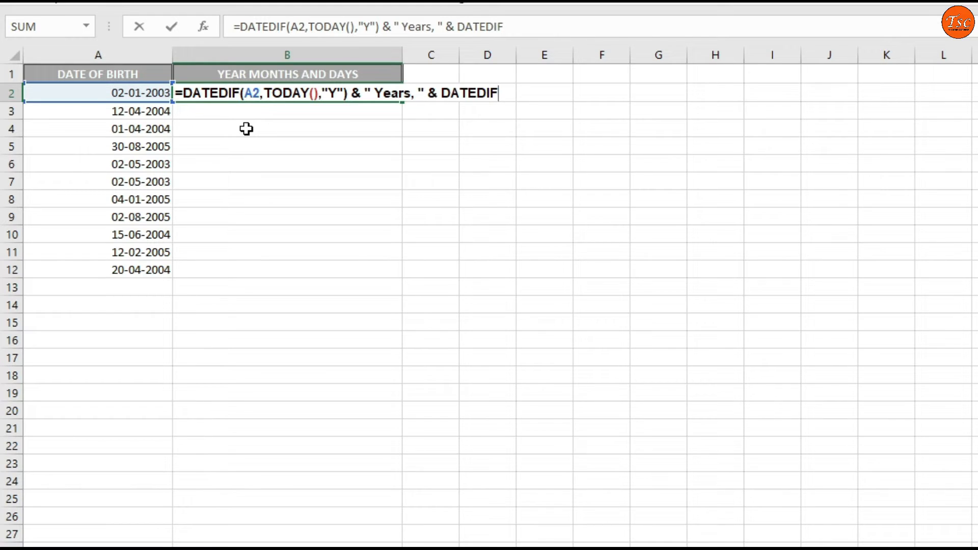
text(()
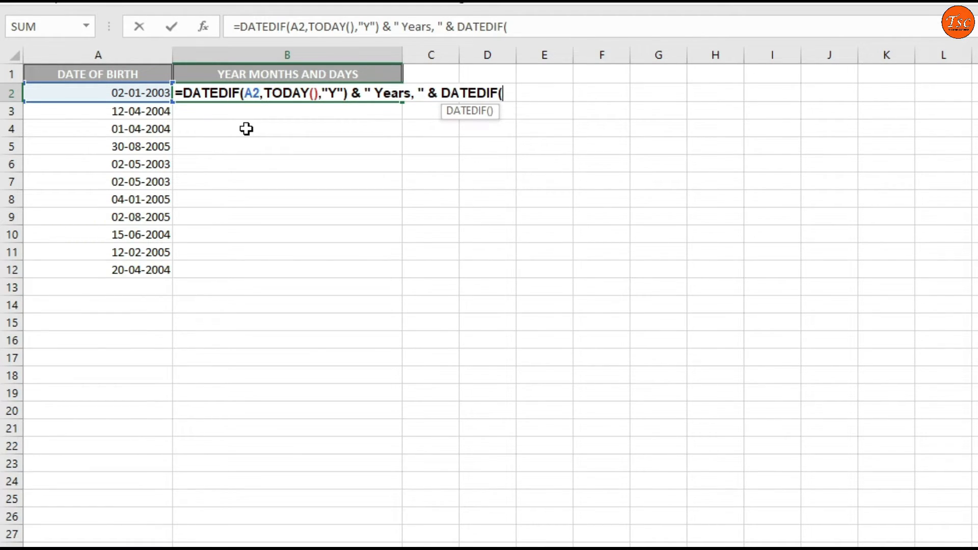
text(A2)
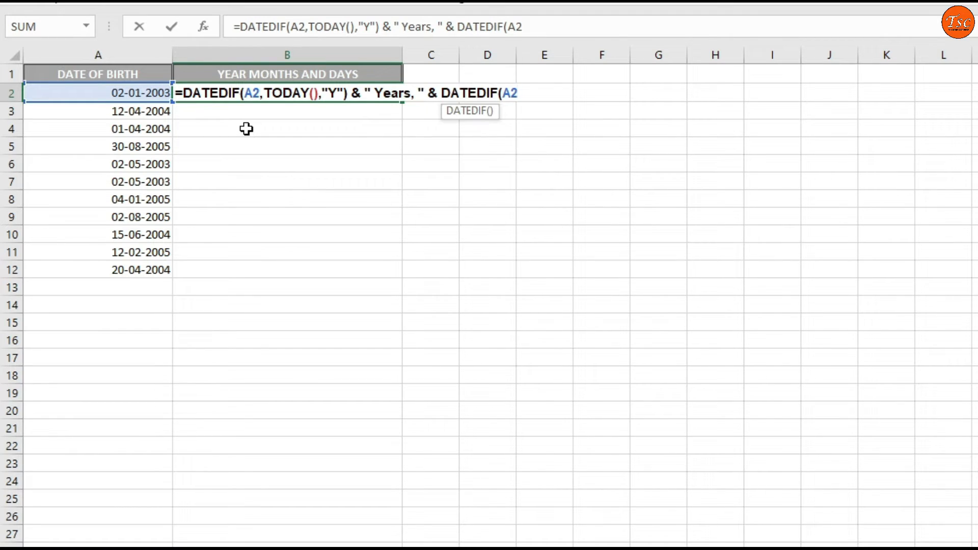
text(,TOD)
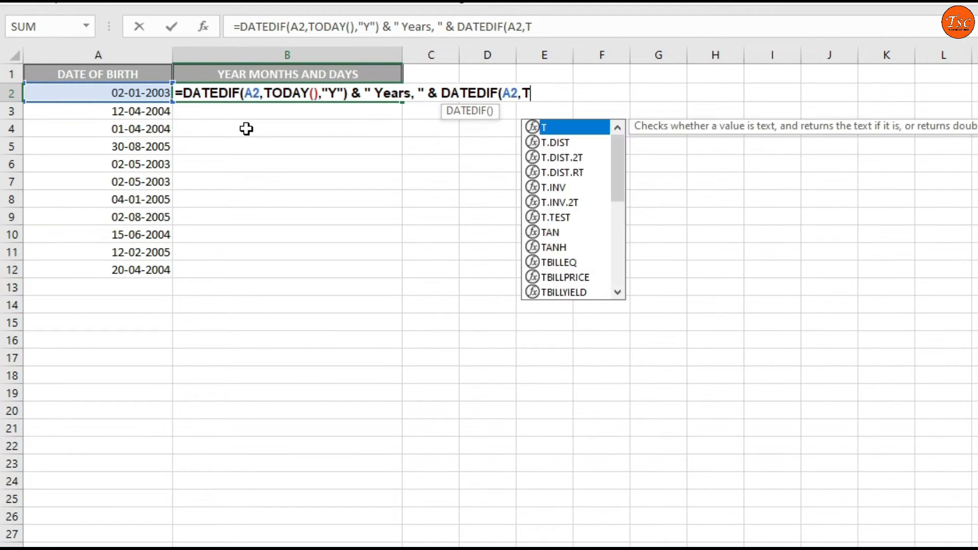
text(AY)
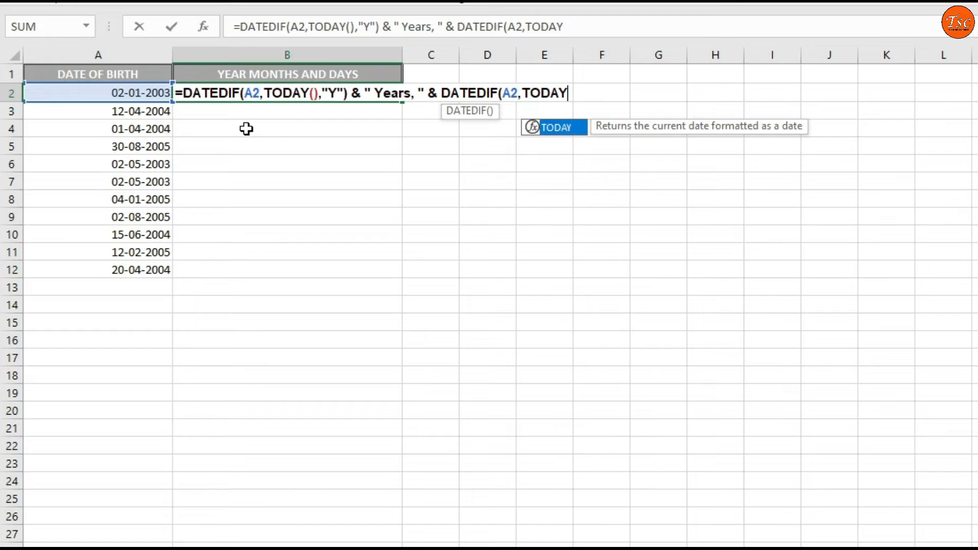
text(())
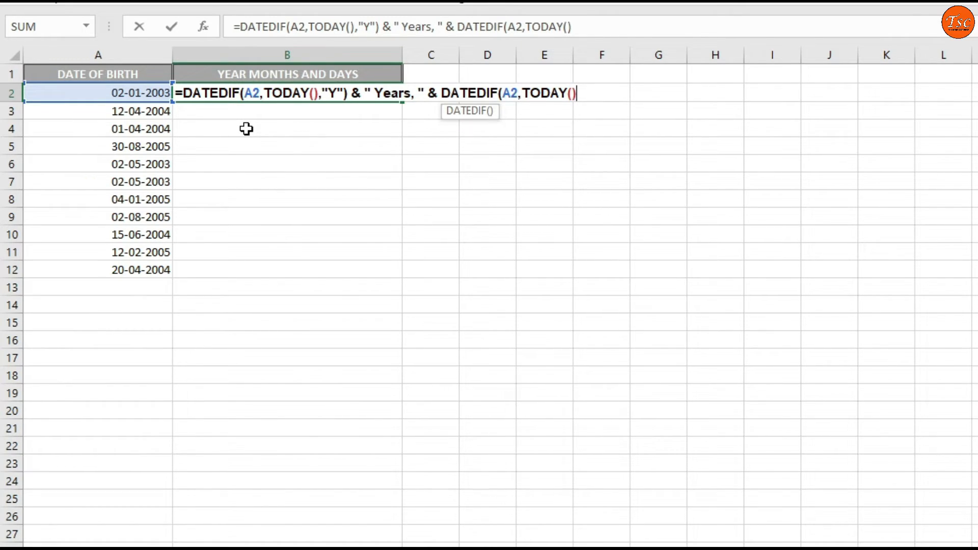
text(,"YM")
text())
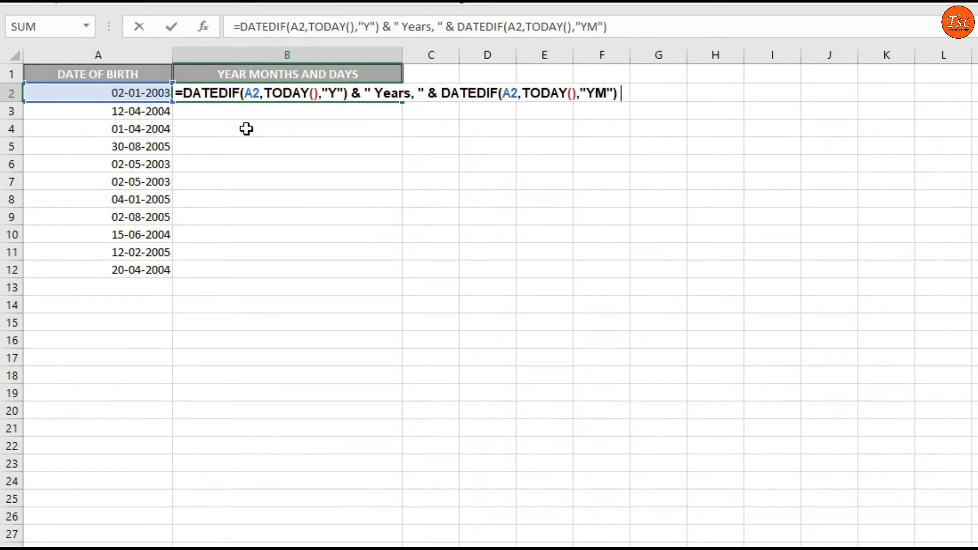
Extend the B2 formula with & "Months," & to label the months and join another part.
text( & "MO)
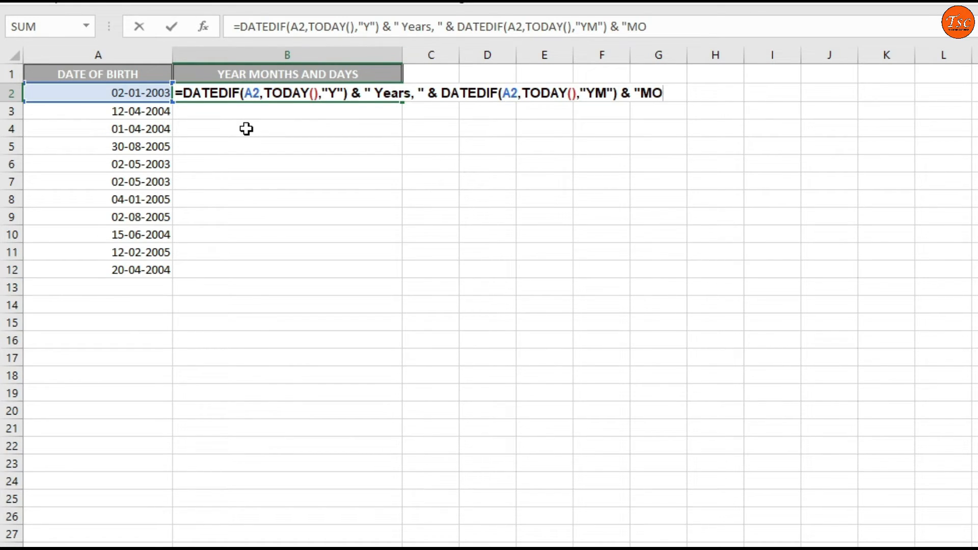
key(BackSpace)
text(onths)
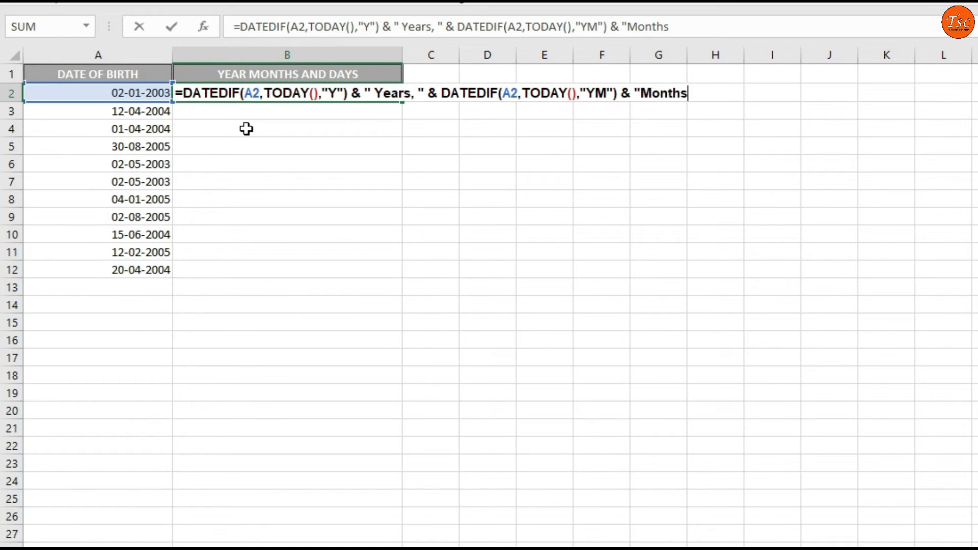
text(,")
text(& d)
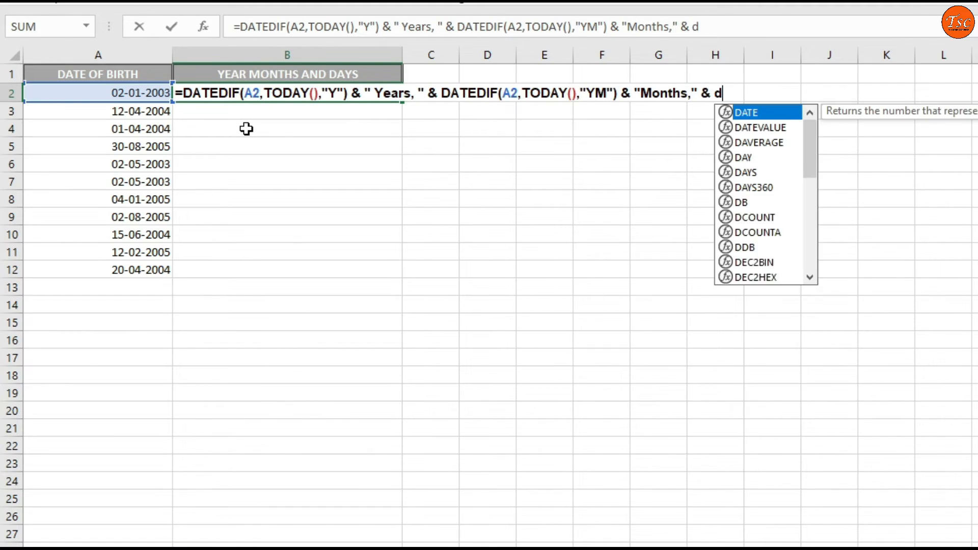
Add DATEDIF(A2,TODAY(),"MD") in capitals to the B2 formula to calculate the remaining days.
text(atedif)
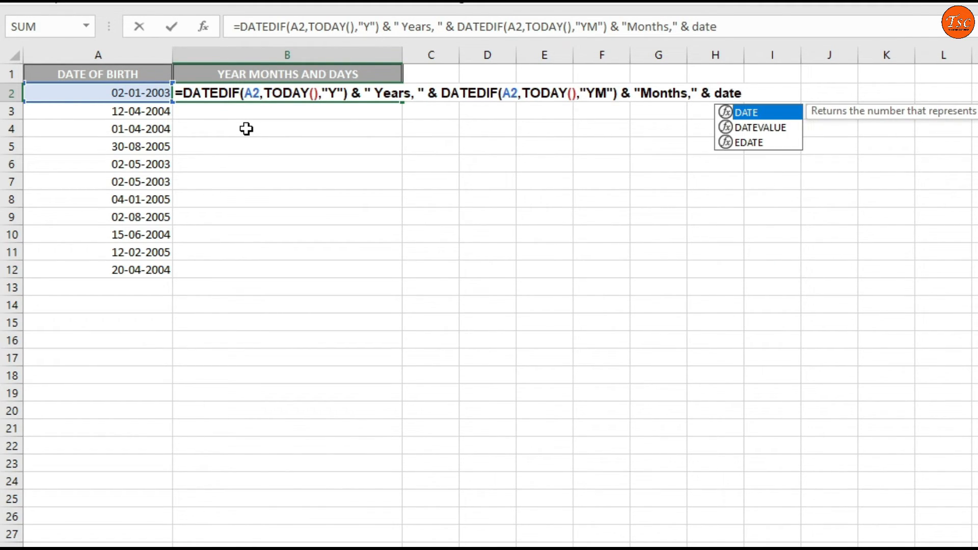
key(BackSpace)
key(BackSpace)
key(BackSpace)
key(BackSpace)
key(BackSpace)
key(BackSpace)
key(BackSpace)
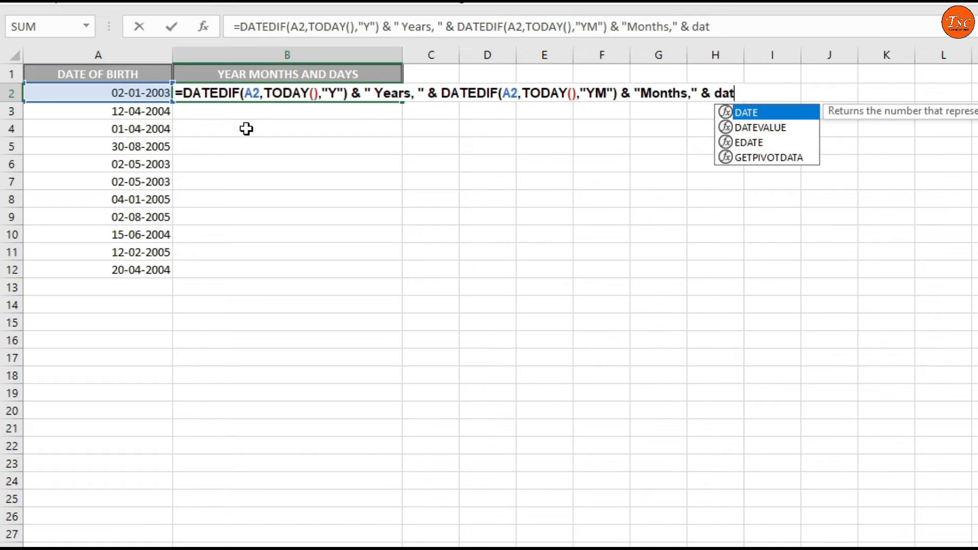
text(DATED)
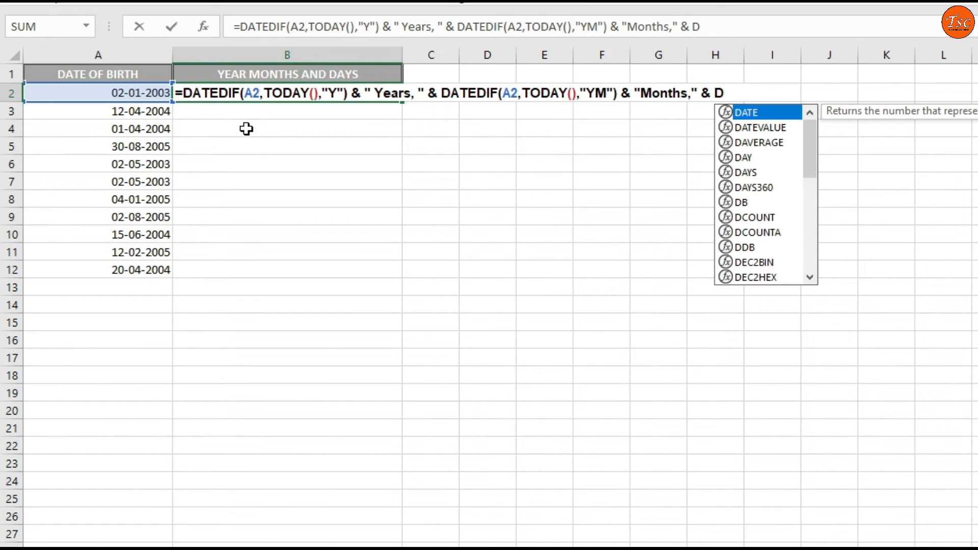
text(IF)
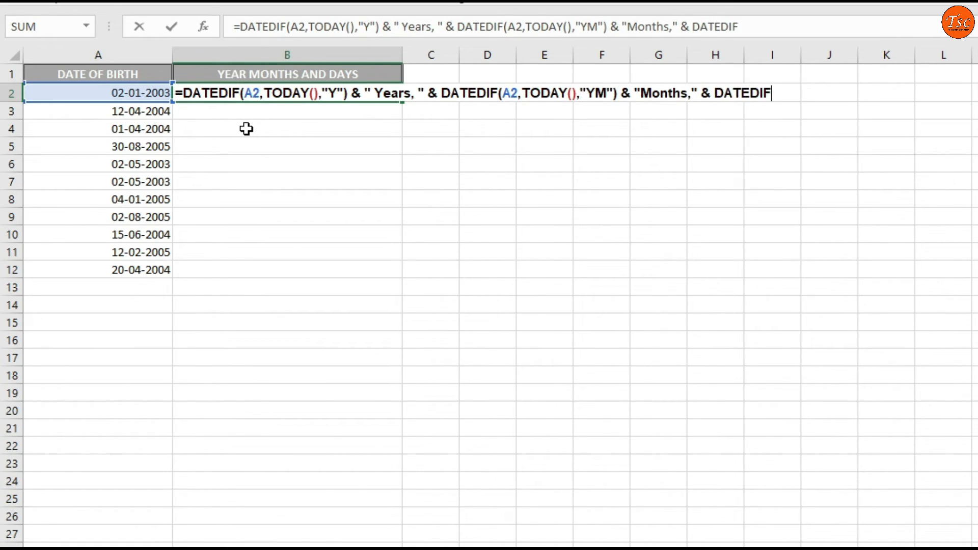
text((A)
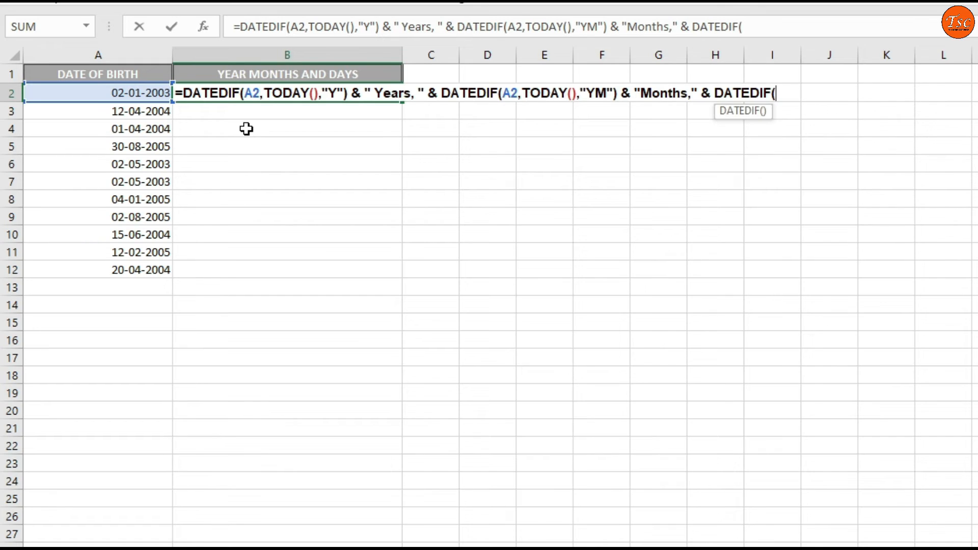
text(2)
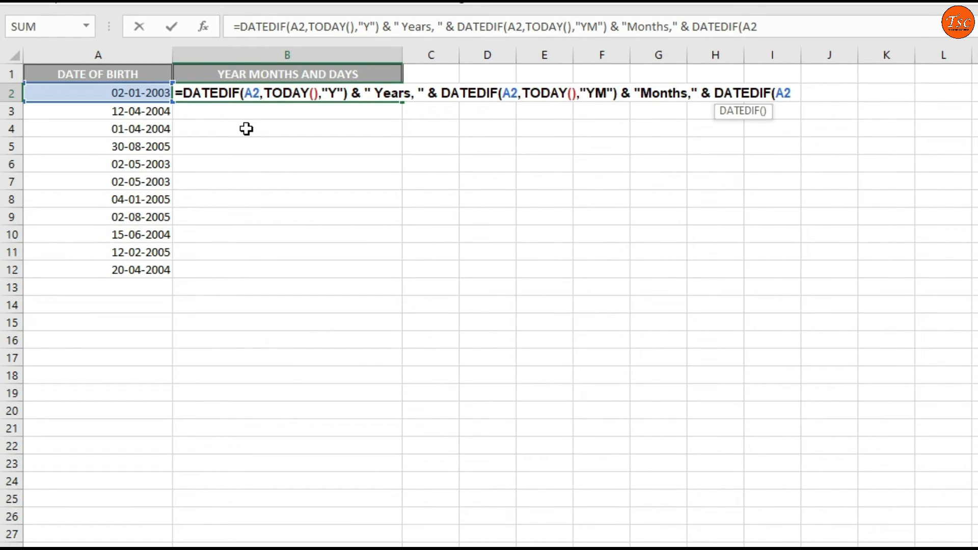
text(,TODAY())
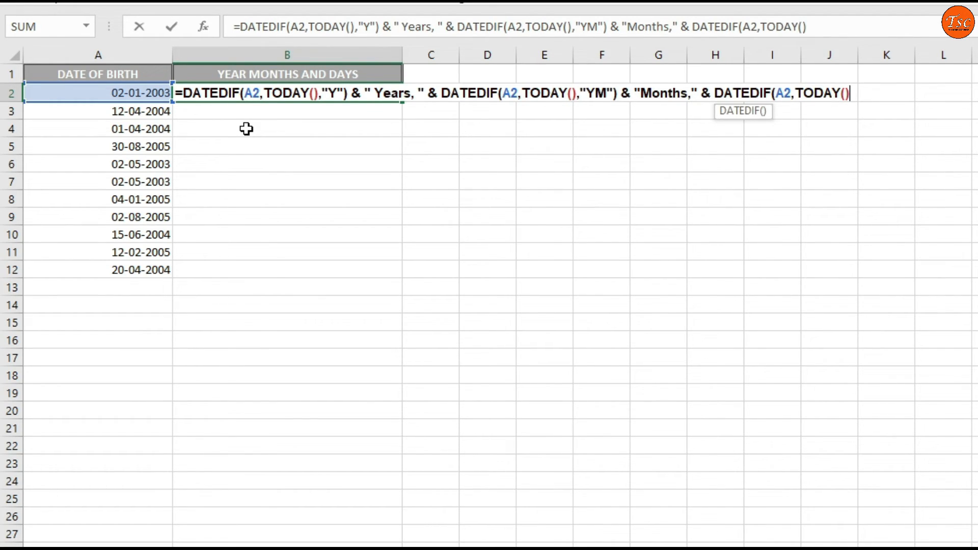
text(,"MD)
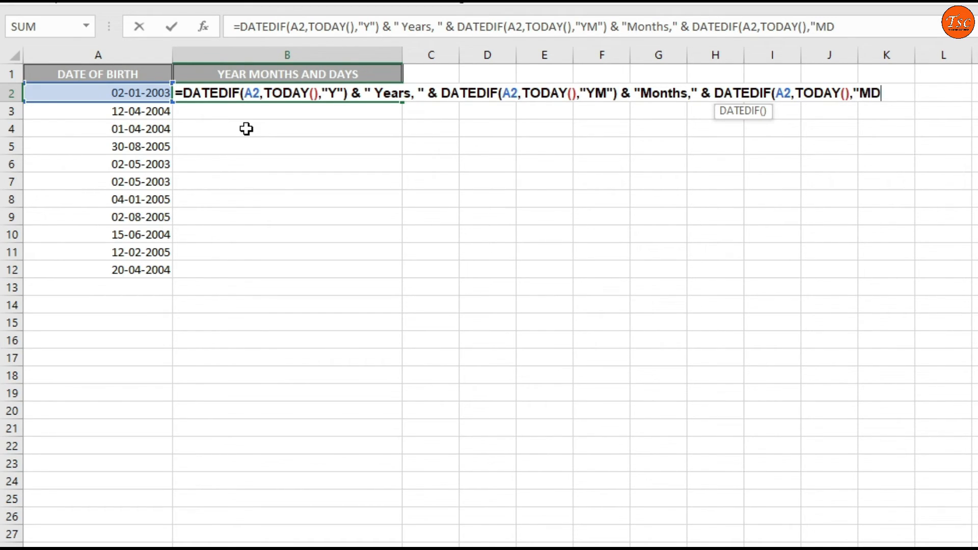
text("))
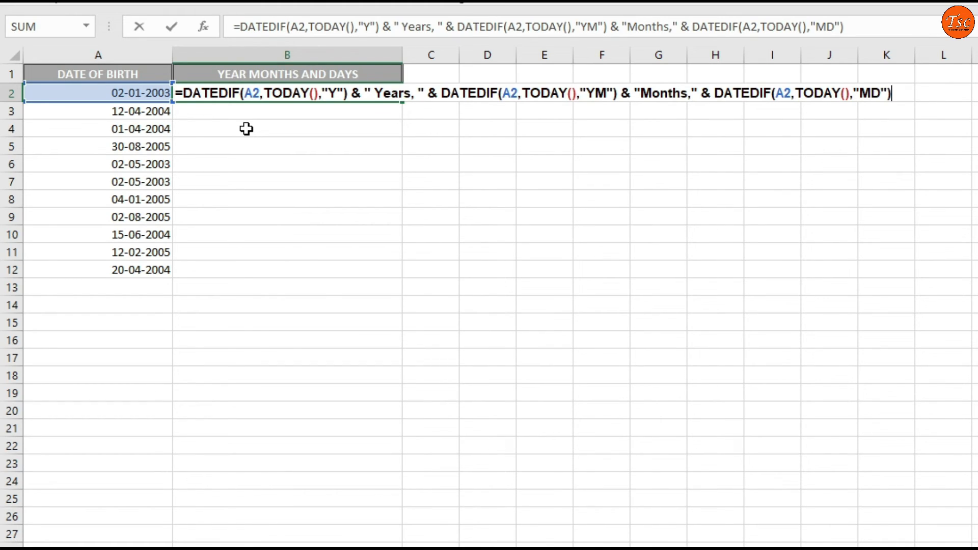
Finish the B2 formula with & "Ddays" to label the days and enter it in the cell.
text( & "Dday)
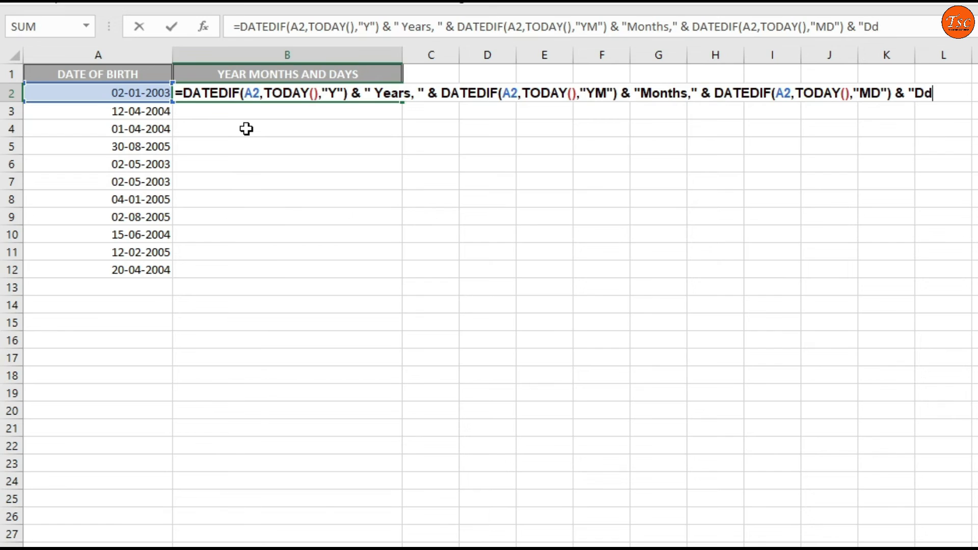
text(s")
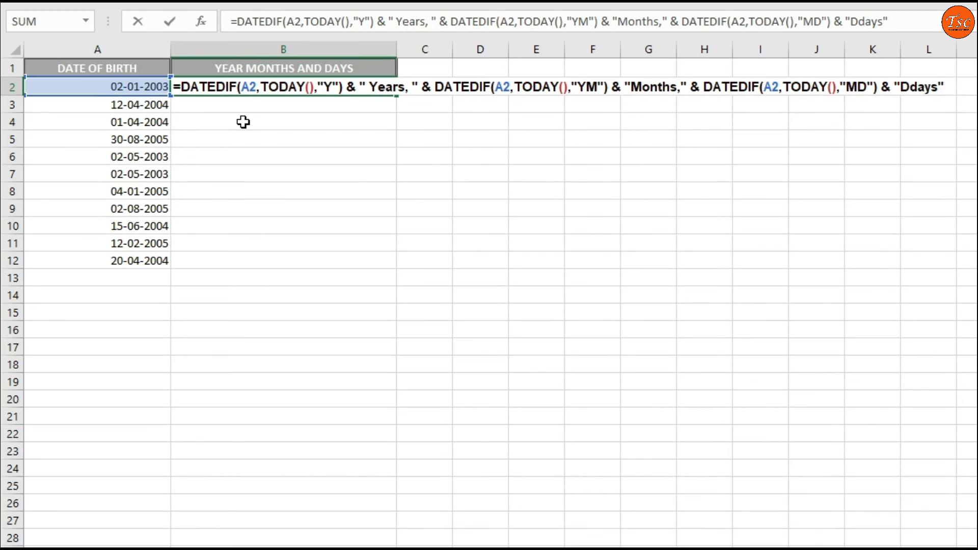
key(Return)
click(257, 138)
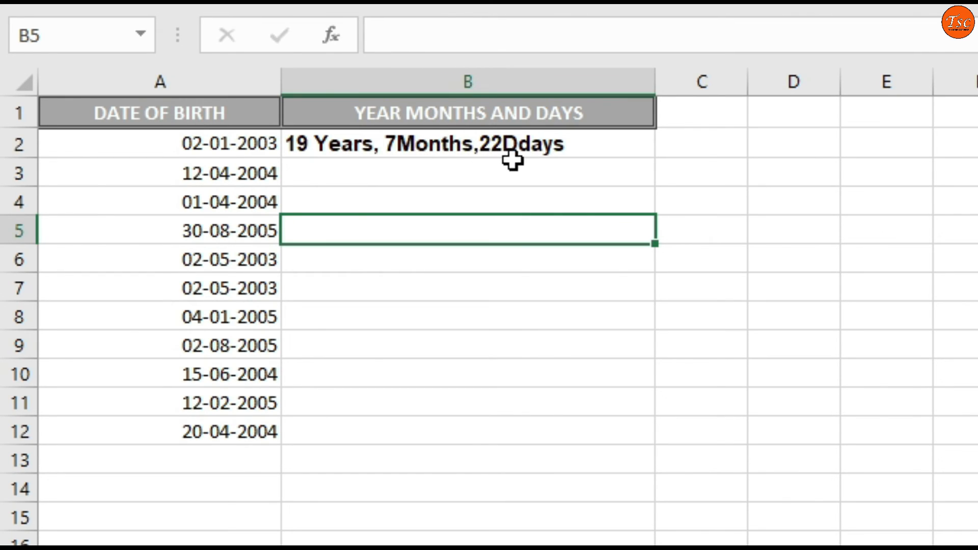
Fill the B2 formula down the YEAR MONTHS AND DAYS column and check row 9 against its date of birth.
click(530, 147)
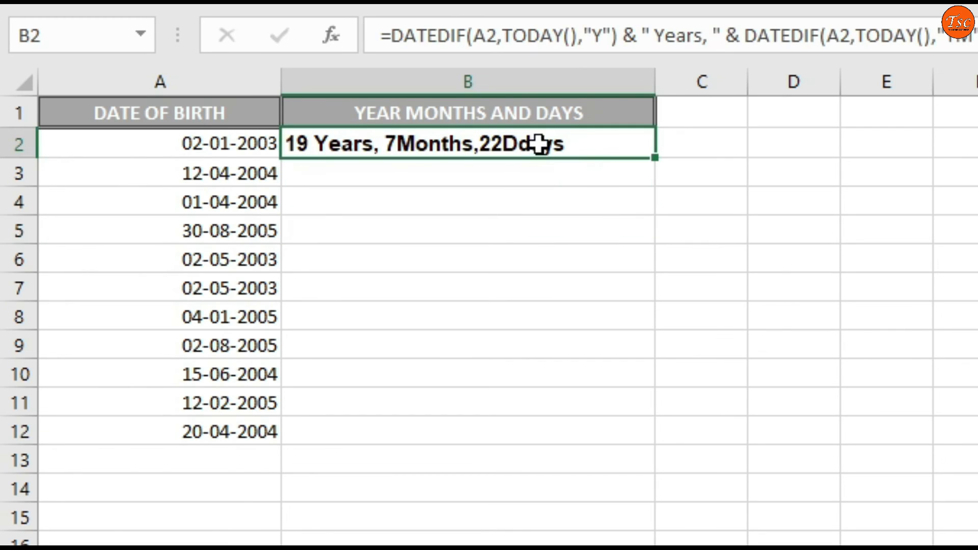
double_click(657, 156)
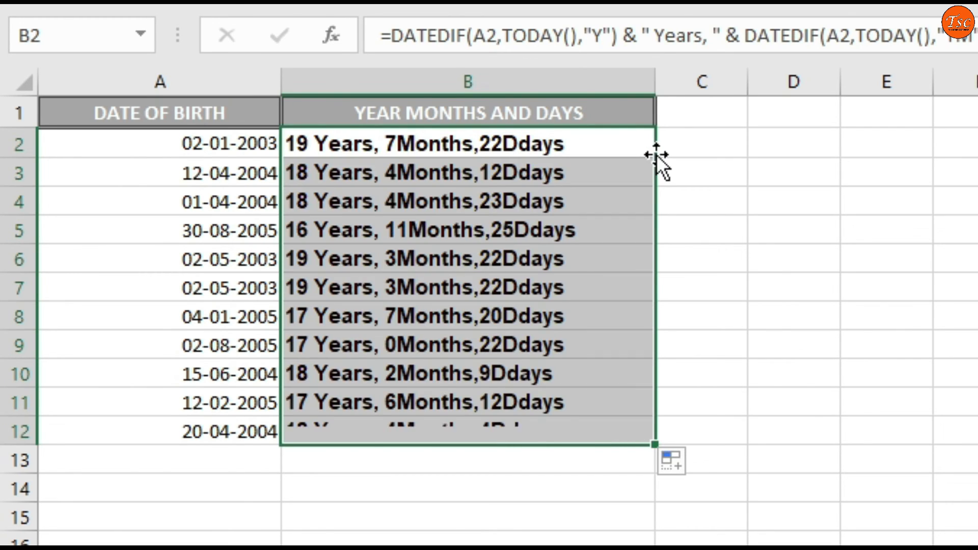
click(804, 332)
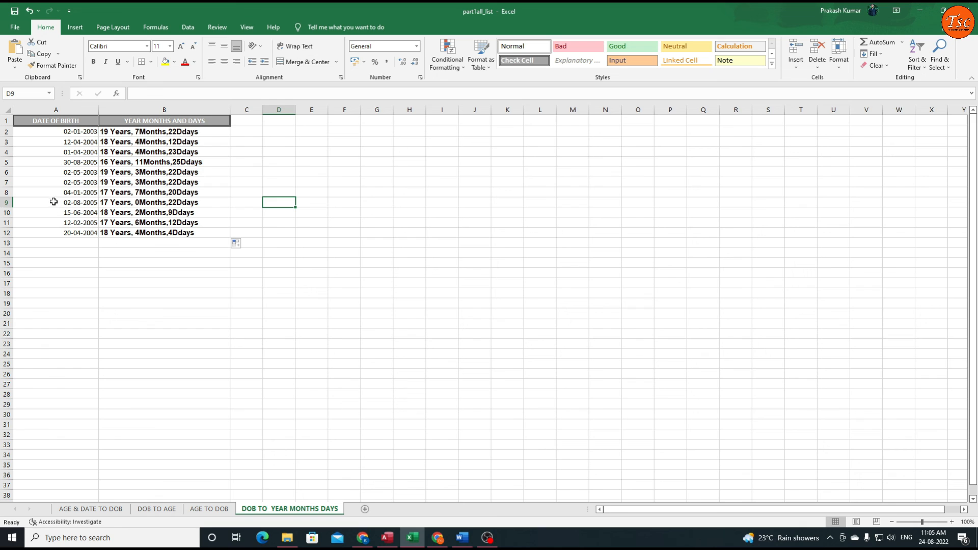
click(152, 335)
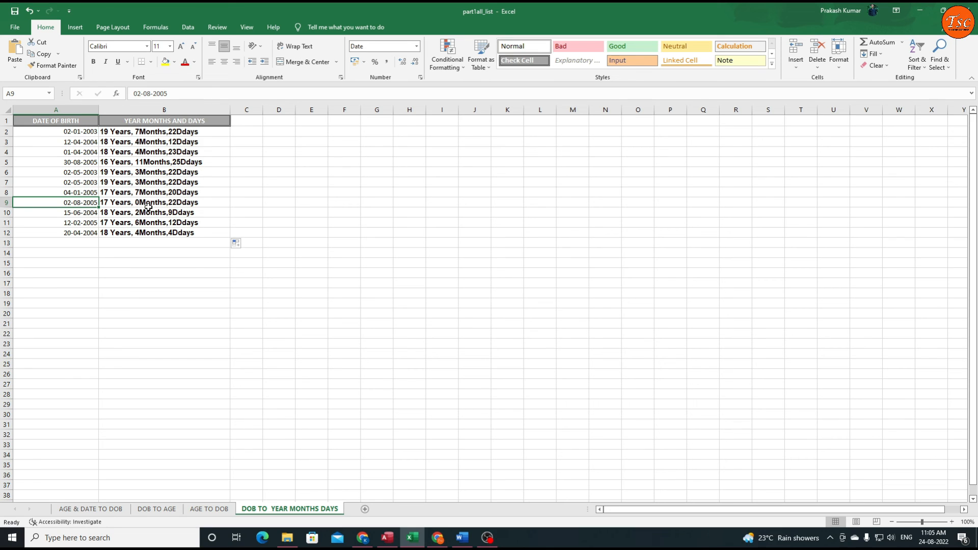
click(182, 205)
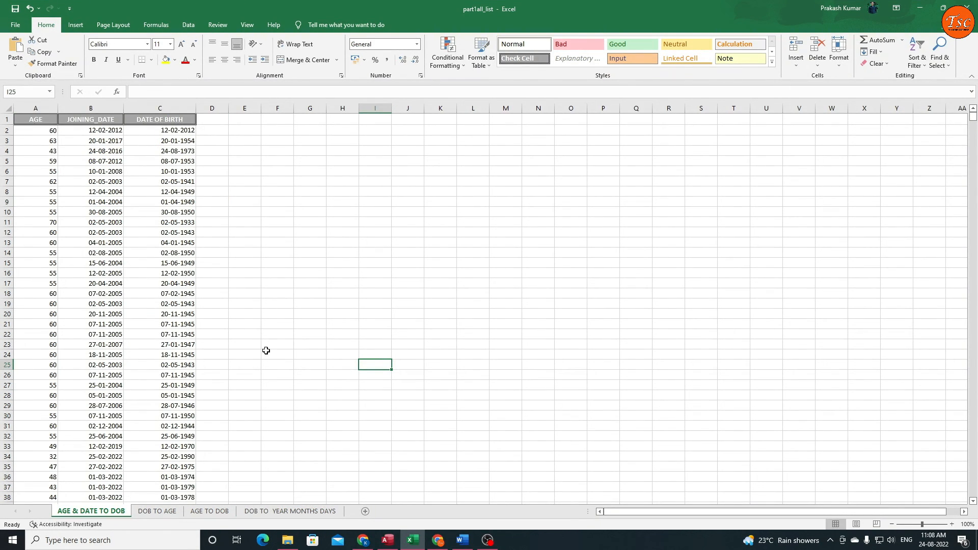
Review the completed age and date of birth calculations on all four sheets of the workbook.
click(159, 512)
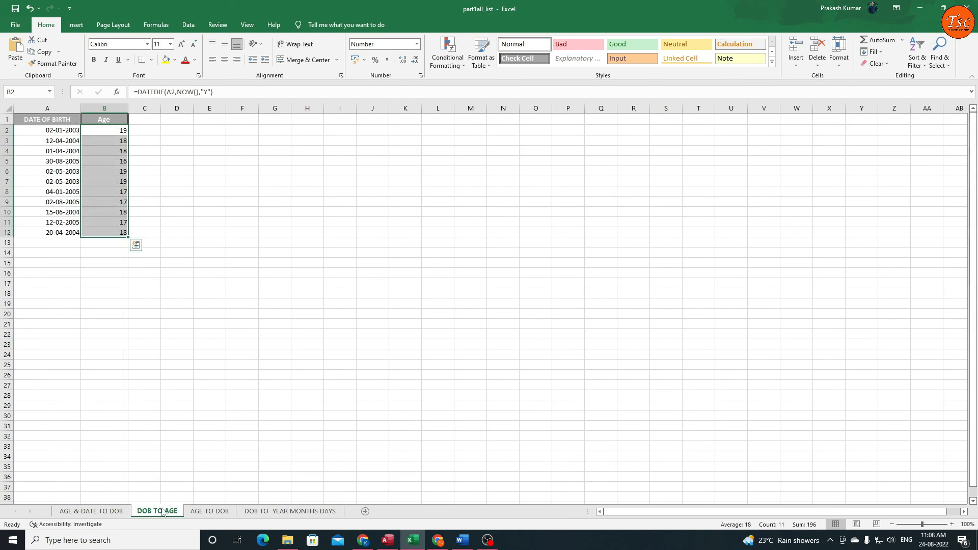
click(205, 513)
click(96, 512)
click(281, 515)
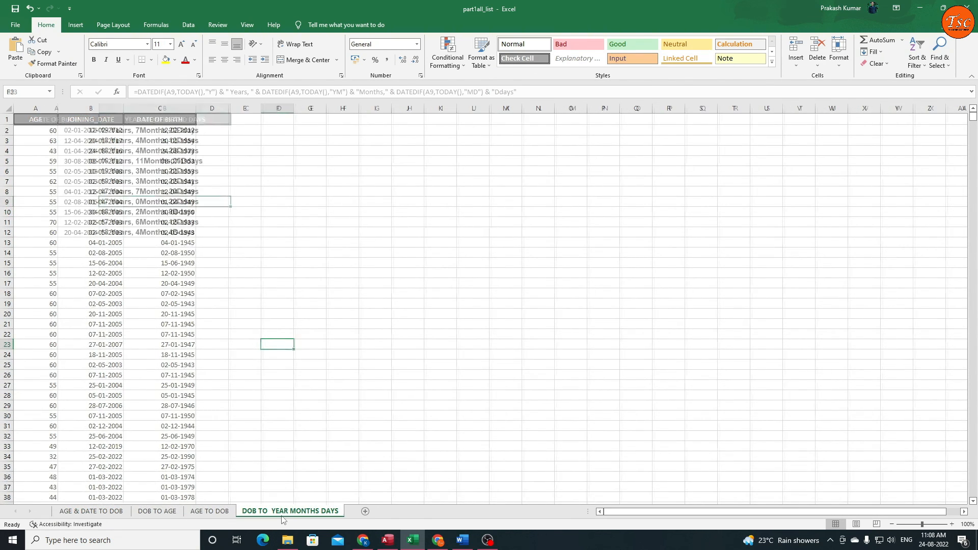
click(98, 512)
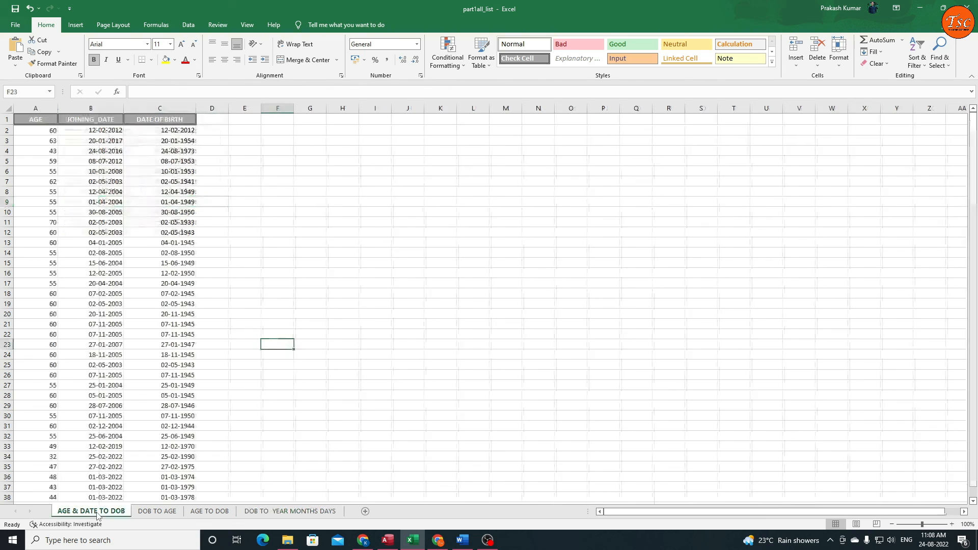
click(169, 512)
click(207, 514)
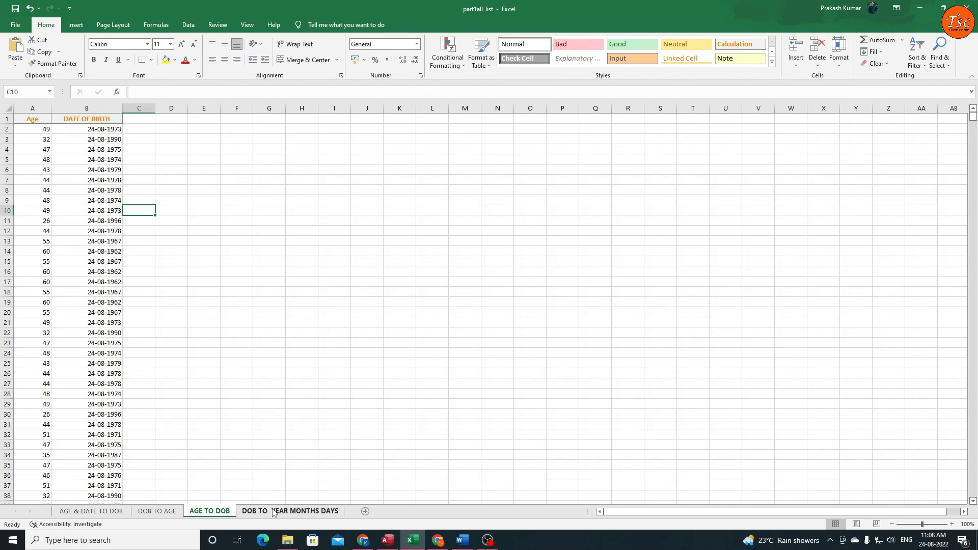
click(288, 512)
click(94, 514)
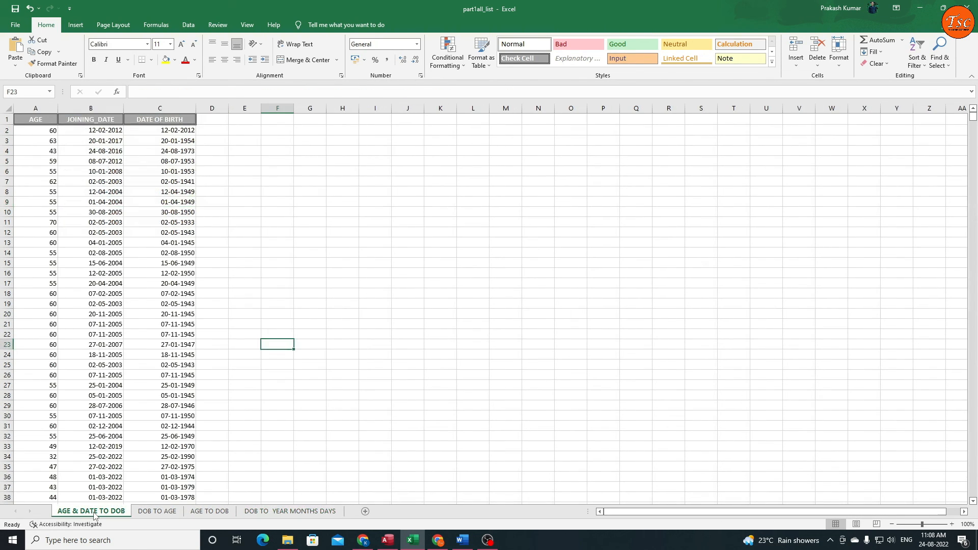
click(161, 512)
click(215, 512)
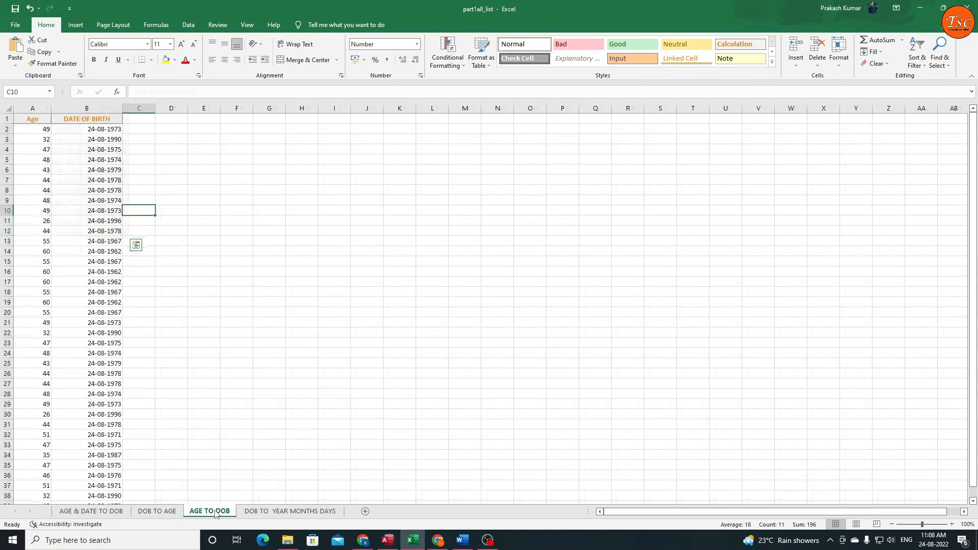